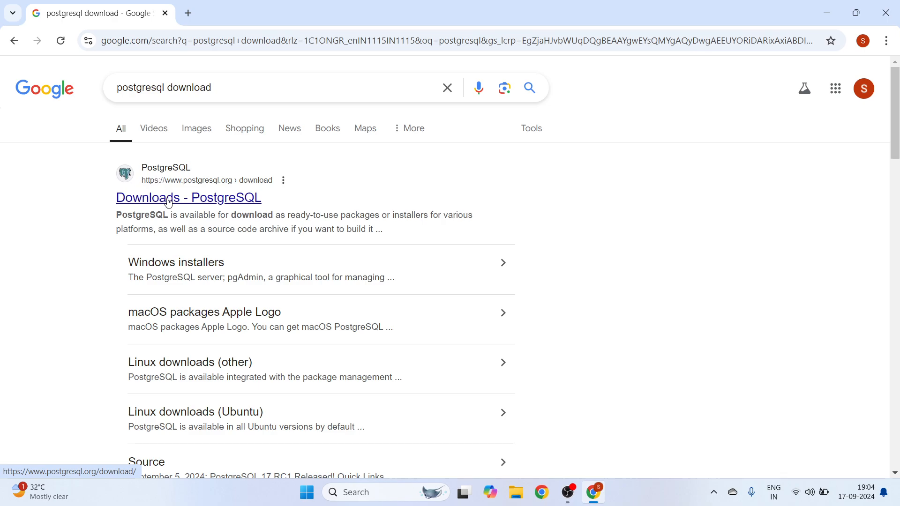
# Open EDB's PostgreSQL installer download page by way of the Windows installers section of the PostgreSQL downloads site.
pyautogui.click(228, 201)
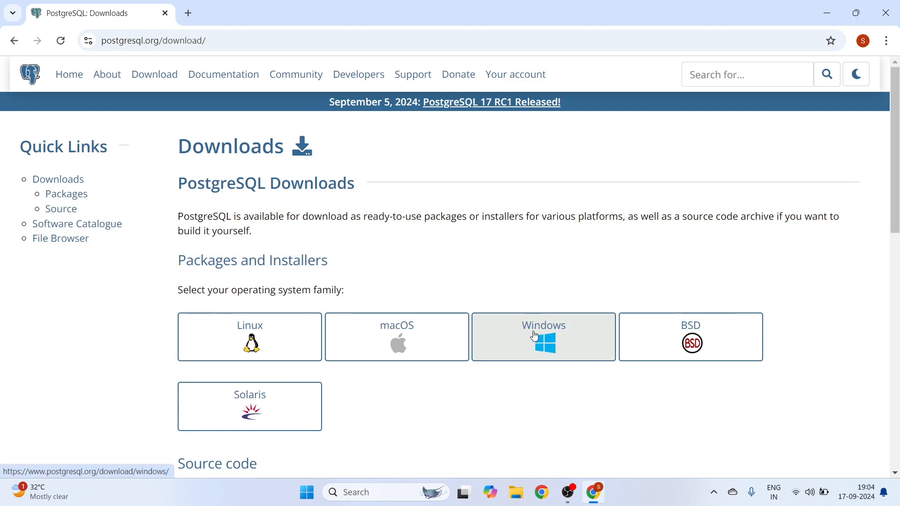
pyautogui.click(547, 342)
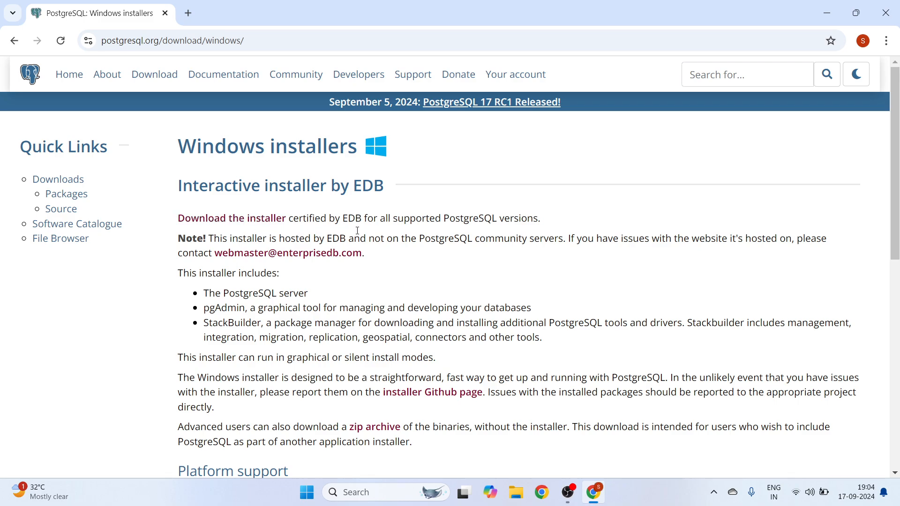
pyautogui.scroll(-8, 356, 229)
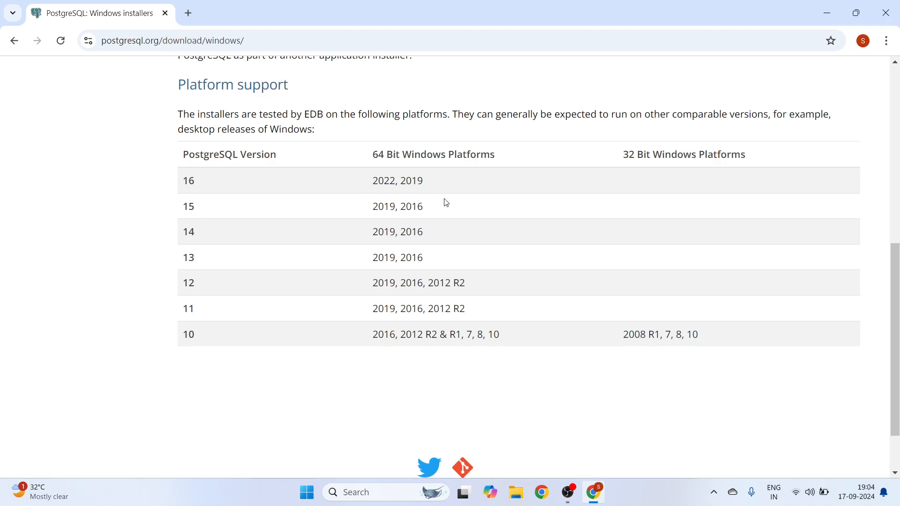
pyautogui.scroll(-2, 443, 232)
pyautogui.scroll(10, 446, 234)
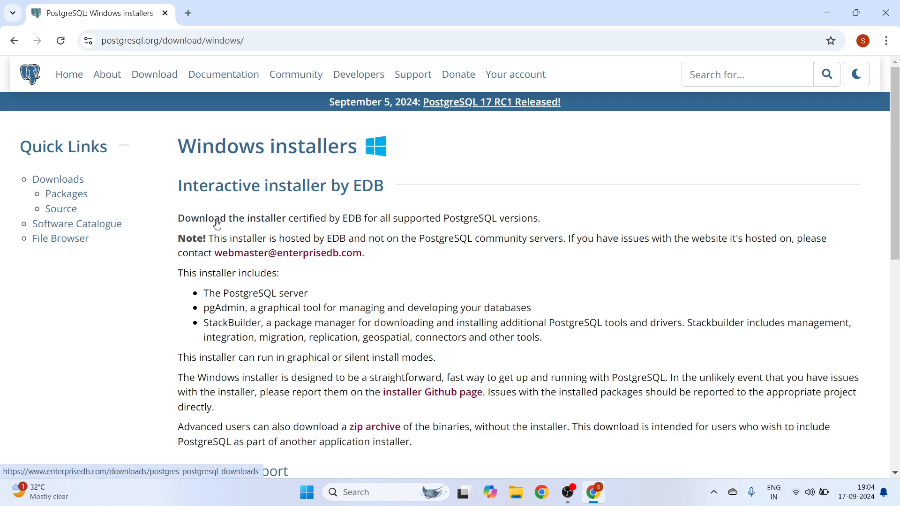
pyautogui.scroll(-7, 385, 235)
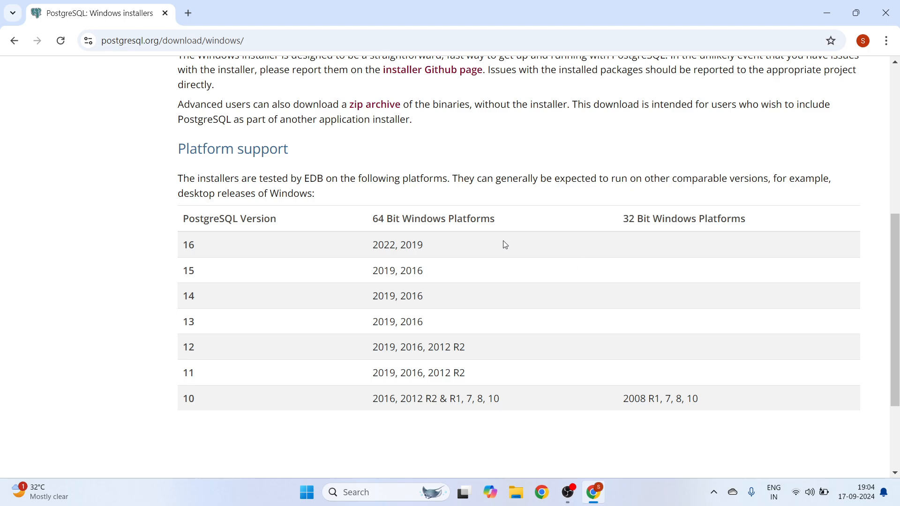
pyautogui.scroll(7, 530, 233)
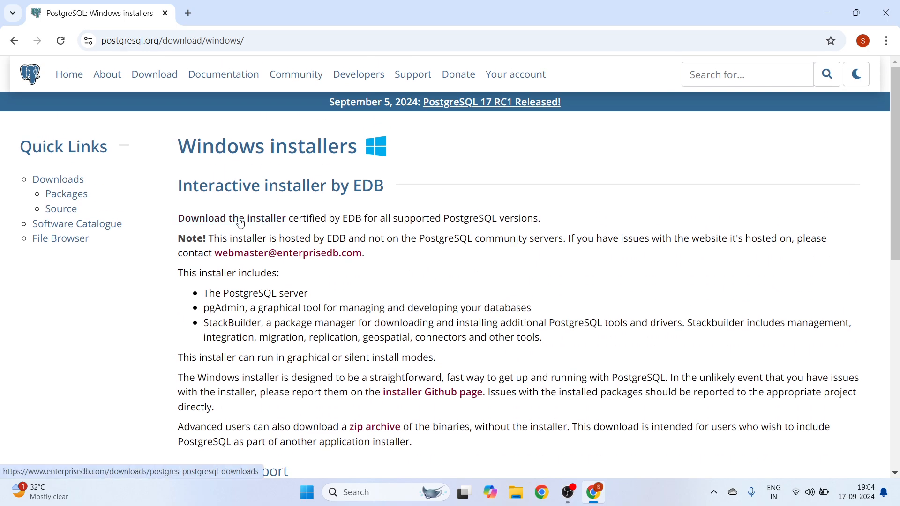
pyautogui.click(241, 223)
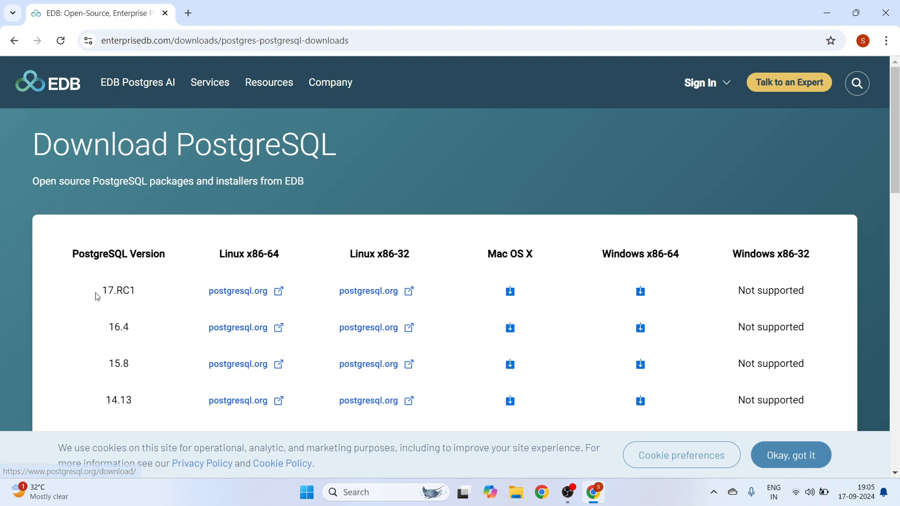
# Start downloading the PostgreSQL 17.RC1 installer for Windows x86-64 and cancel that download.
pyautogui.click(640, 295)
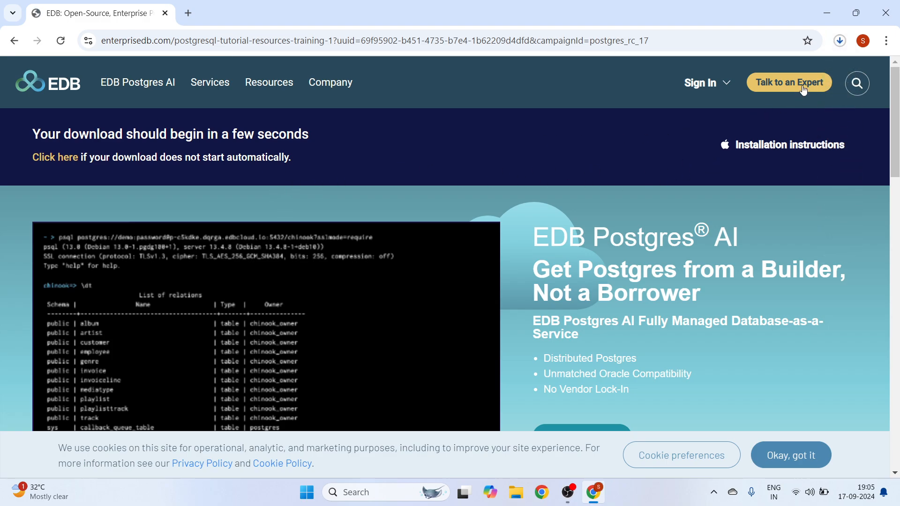
pyautogui.click(839, 43)
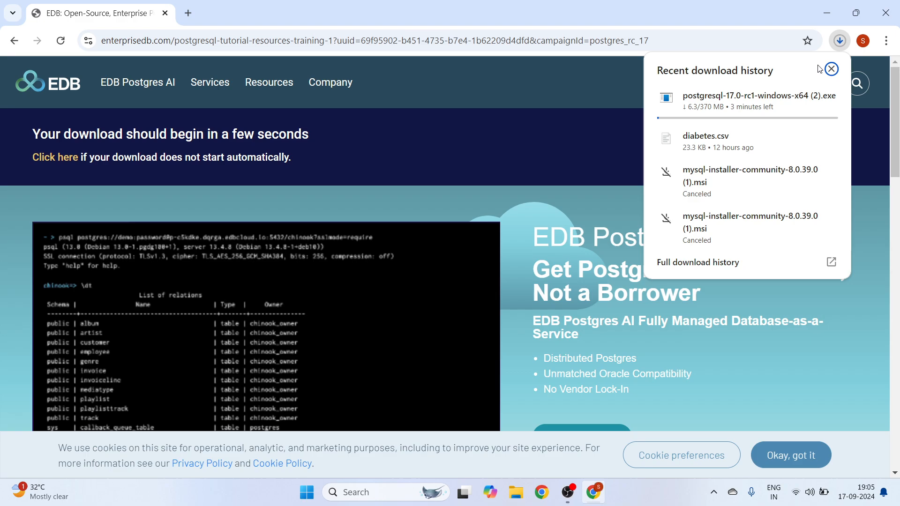
pyautogui.moveTo(752, 114)
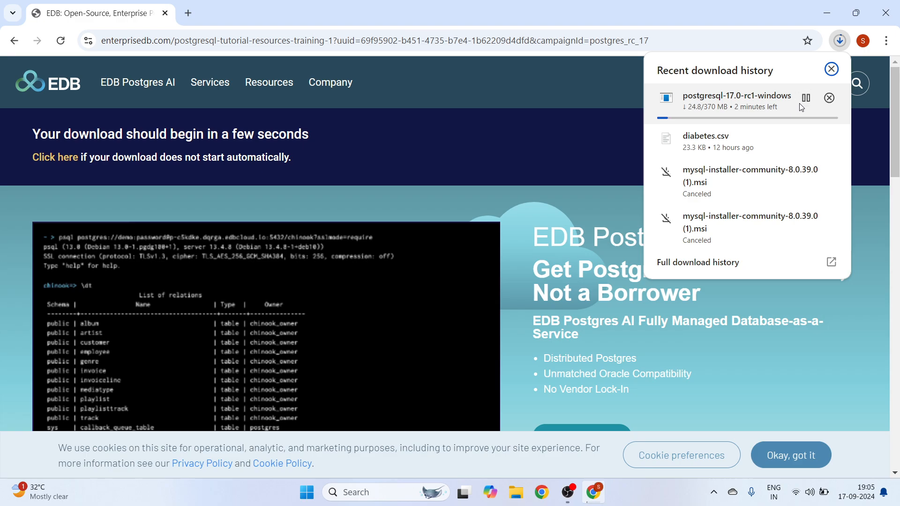
pyautogui.click(828, 98)
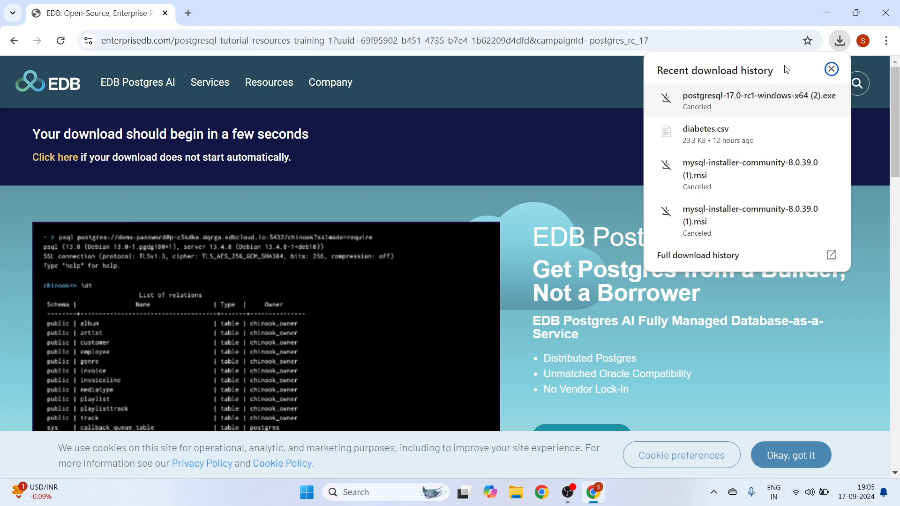
# Launch the postgresql-17.0-rc1-windows-x64 (1) installer from the desktop's downloaded files folder and clear the other windows out of view.
pyautogui.click(825, 14)
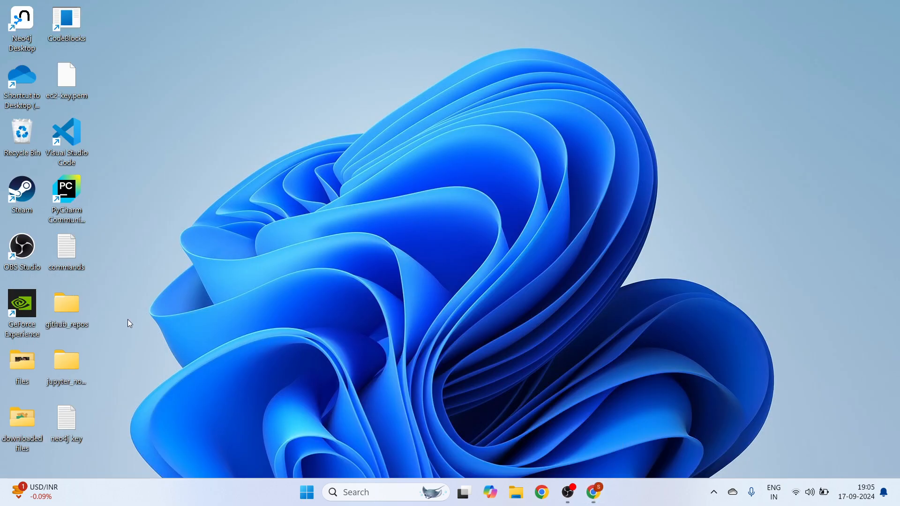
pyautogui.doubleClick(35, 422)
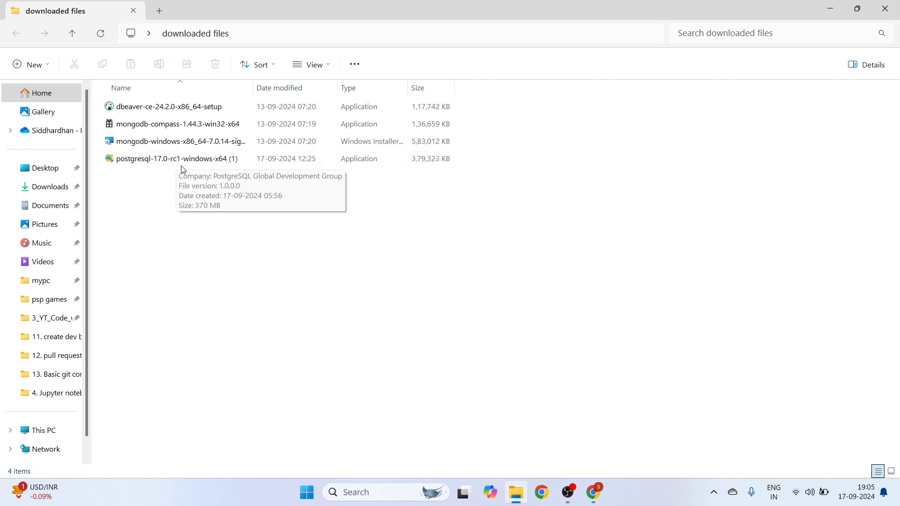
pyautogui.click(185, 162)
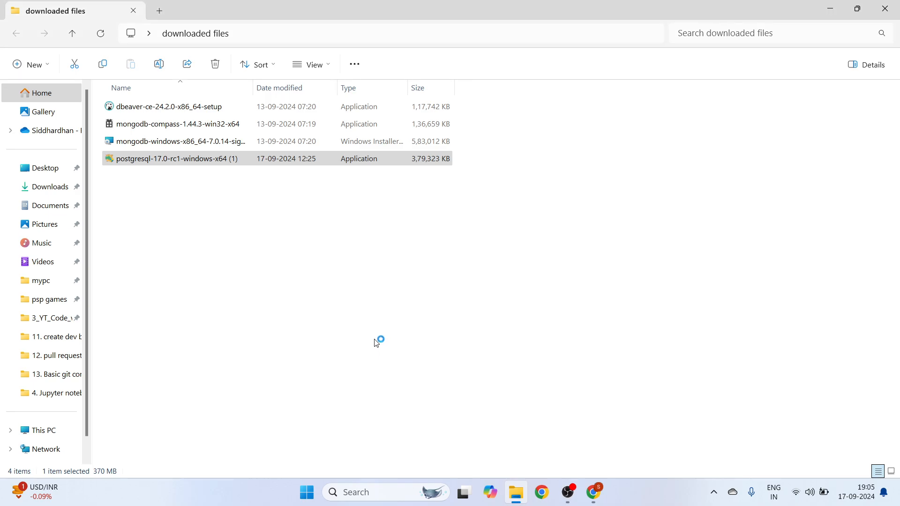
pyautogui.click(830, 9)
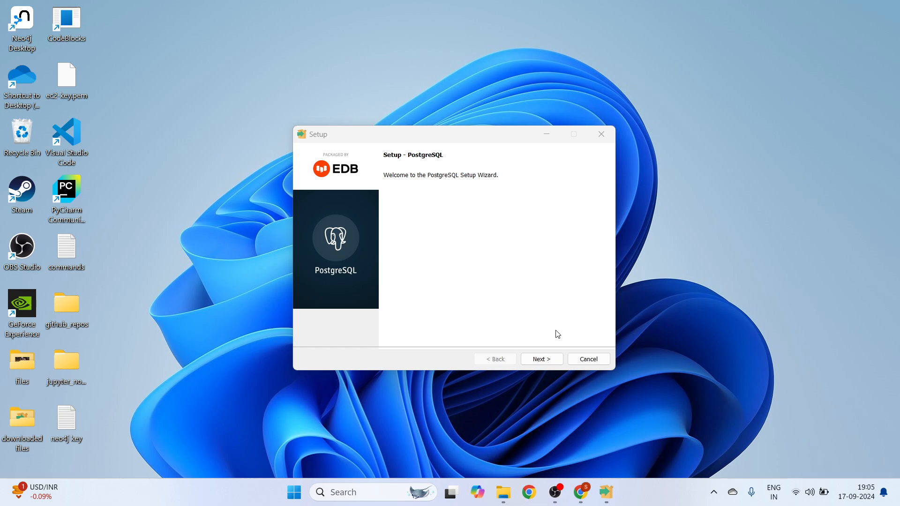
# Accept the default installation directory, all four components and the default data directory in the PostgreSQL setup wizard.
pyautogui.click(551, 360)
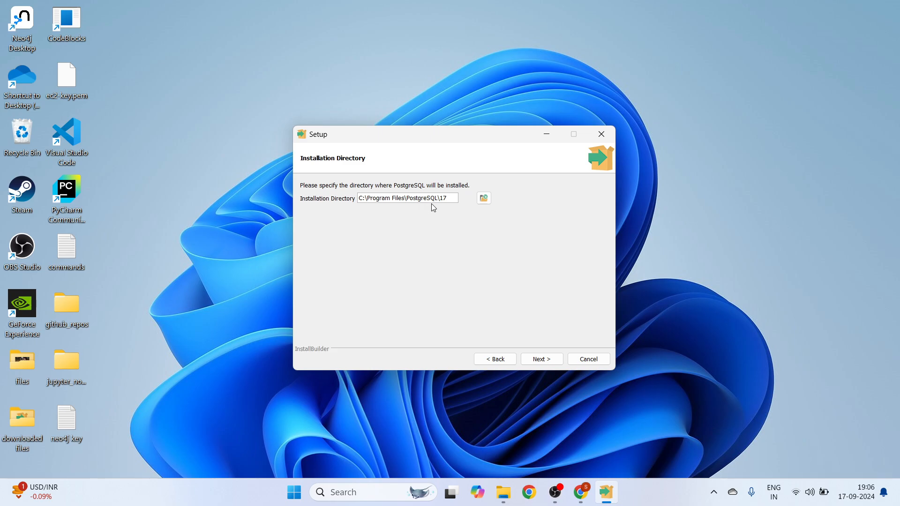
pyautogui.click(541, 359)
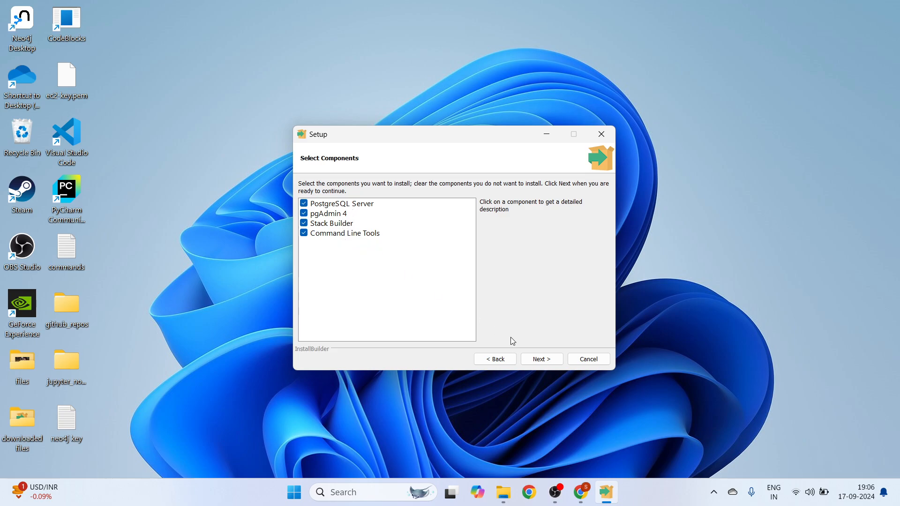
pyautogui.click(548, 364)
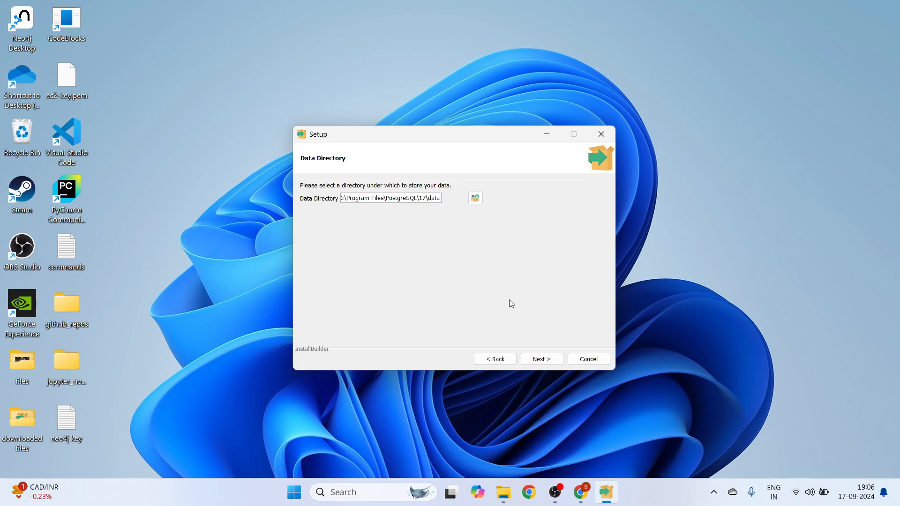
pyautogui.click(540, 360)
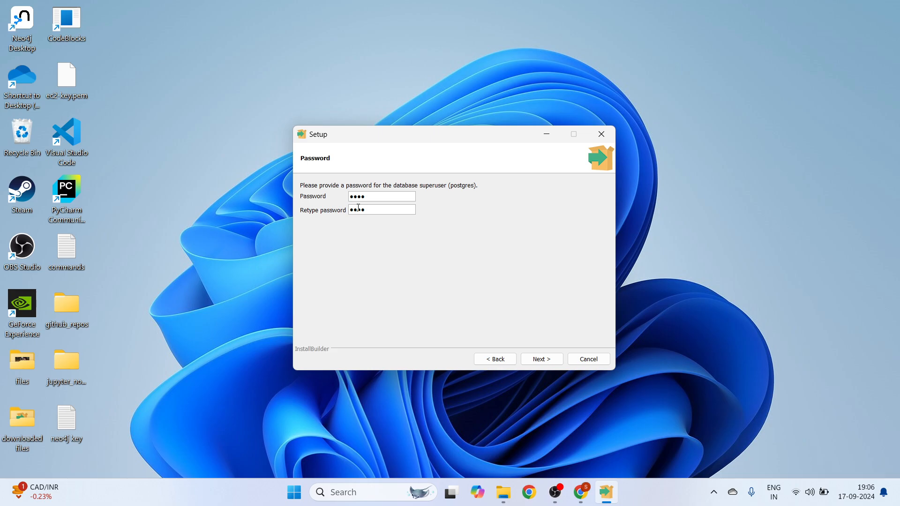
# Enter and retype the database superuser password, and accept port 5432 for the server.
pyautogui.click(554, 367)
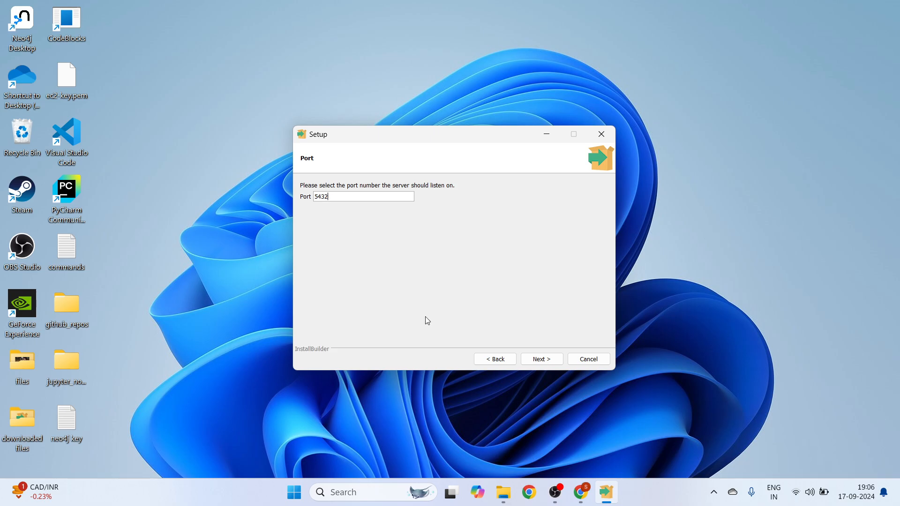
pyautogui.click(541, 359)
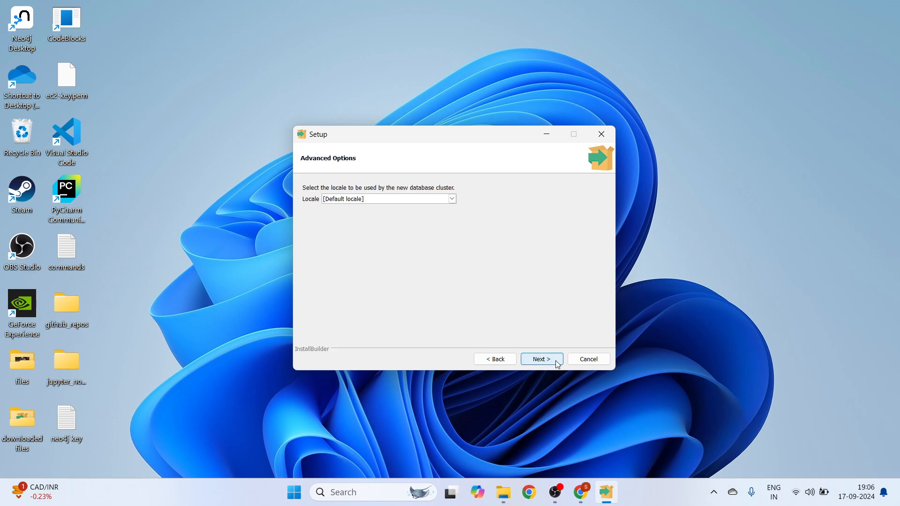
# Set the new database cluster's locale to English, India.
pyautogui.click(416, 202)
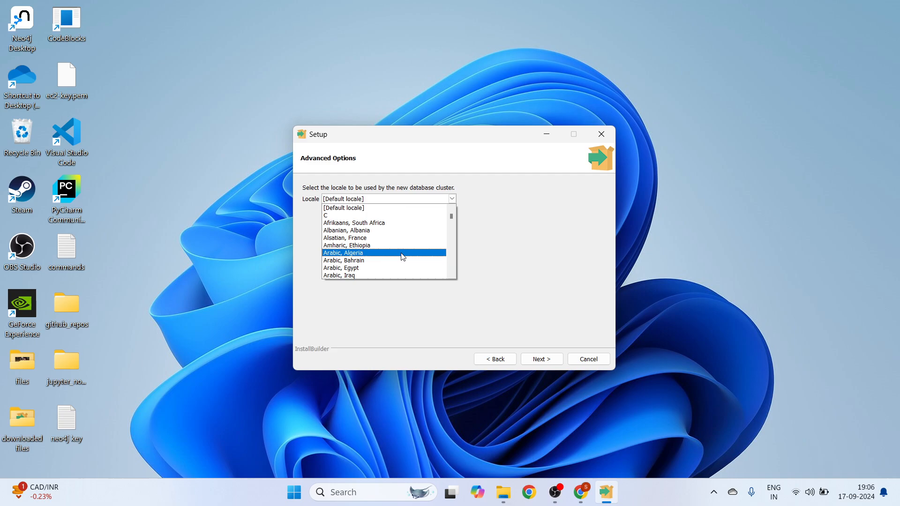
pyautogui.scroll(-12, 403, 256)
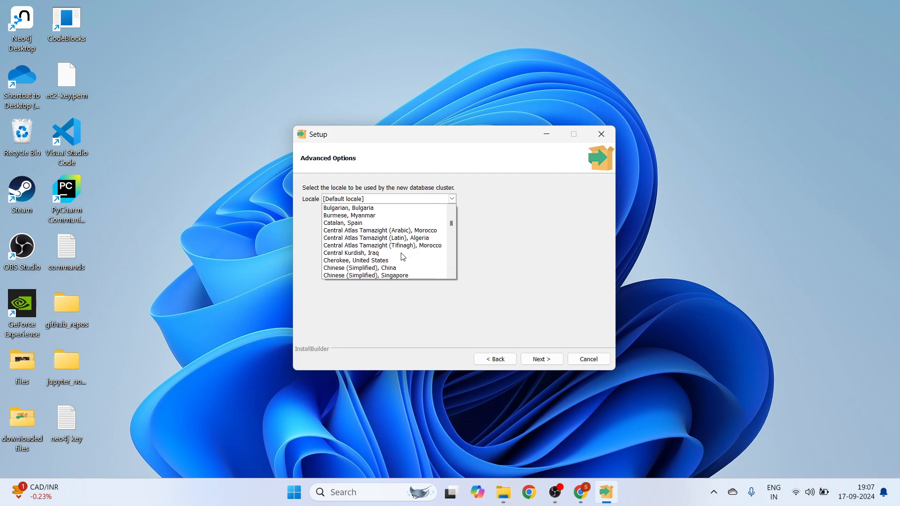
pyautogui.scroll(-15, 402, 257)
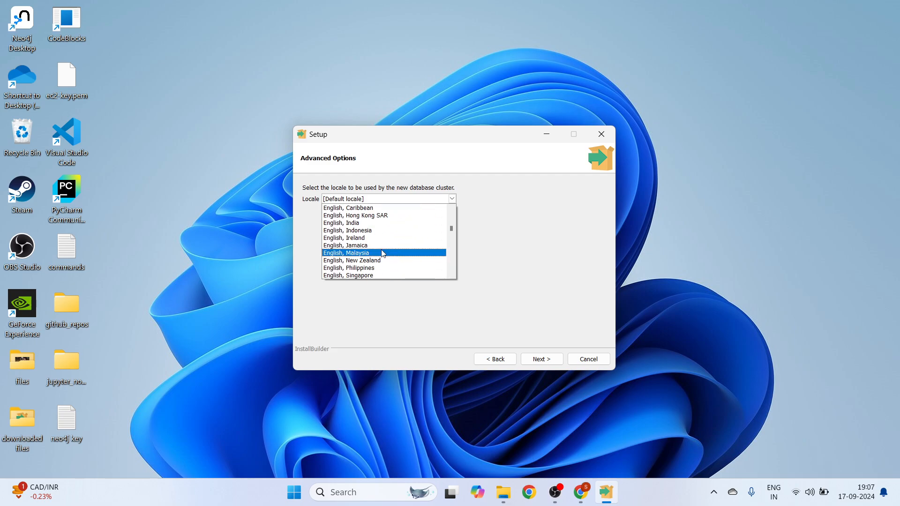
pyautogui.click(345, 223)
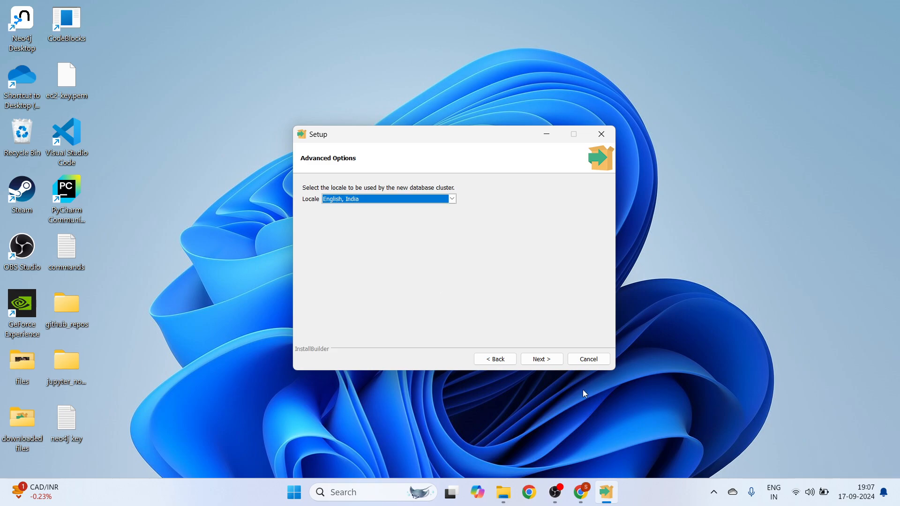
pyautogui.click(553, 360)
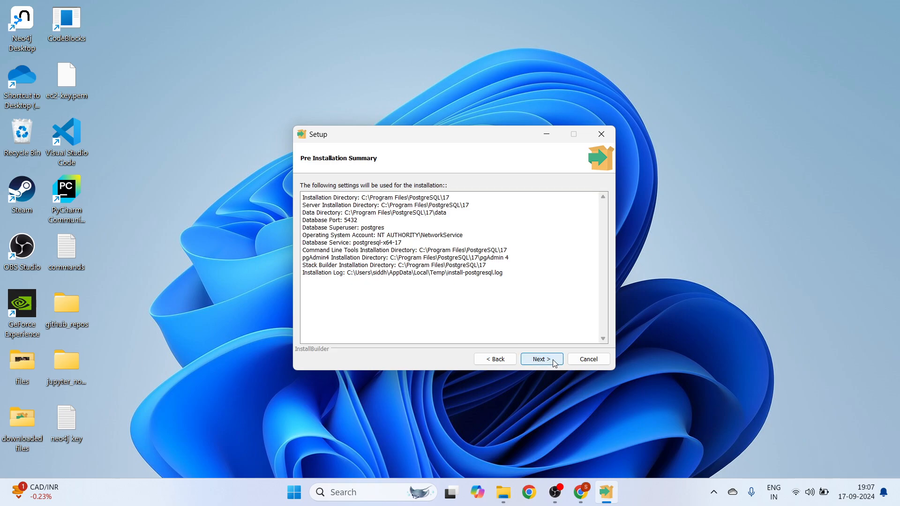
# Install PostgreSQL with the summarized settings and finish the setup with launching Stack Builder at exit turned off.
pyautogui.click(554, 363)
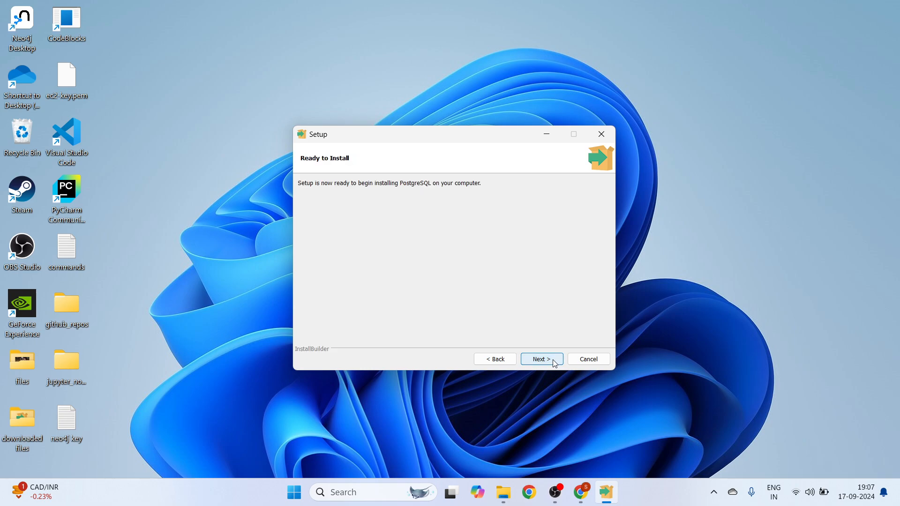
pyautogui.click(554, 363)
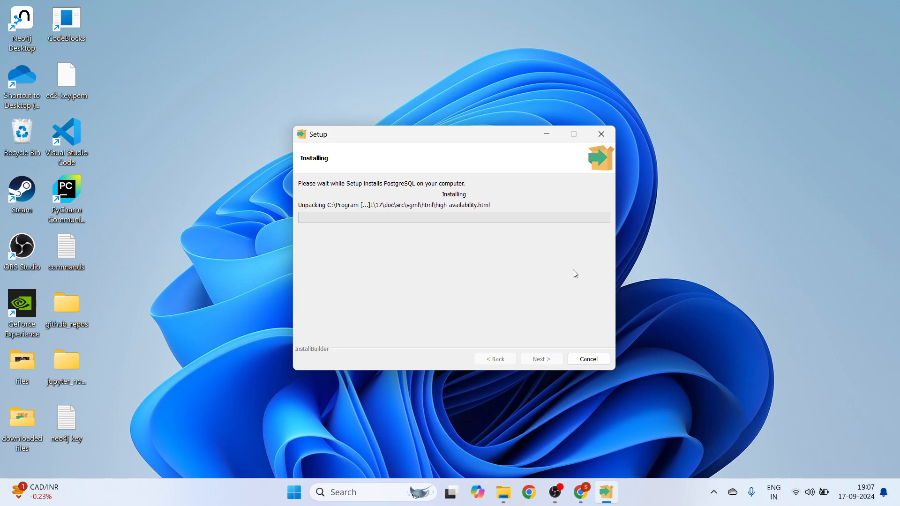
pyautogui.click(686, 284)
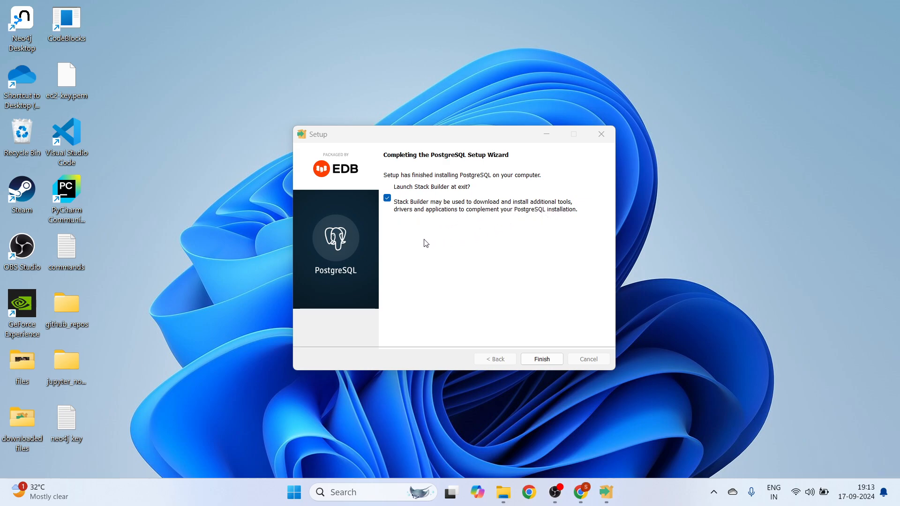
pyautogui.click(387, 199)
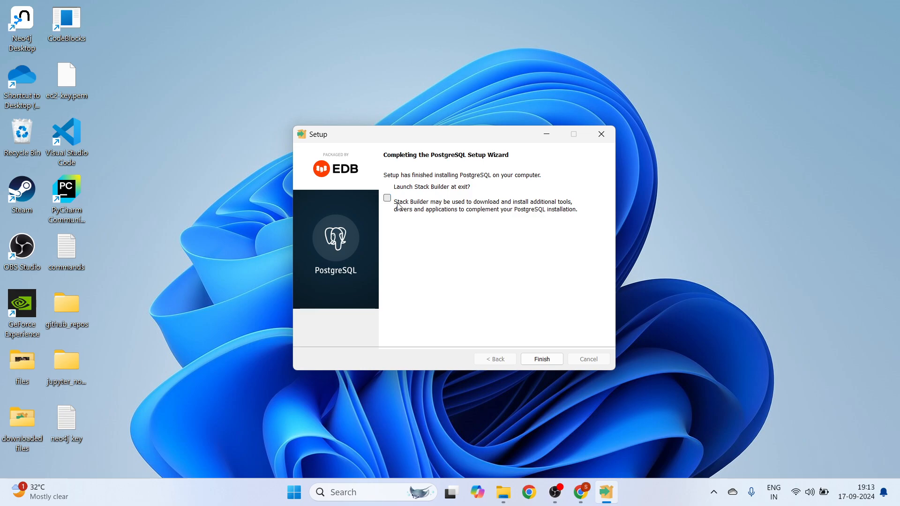
pyautogui.click(542, 360)
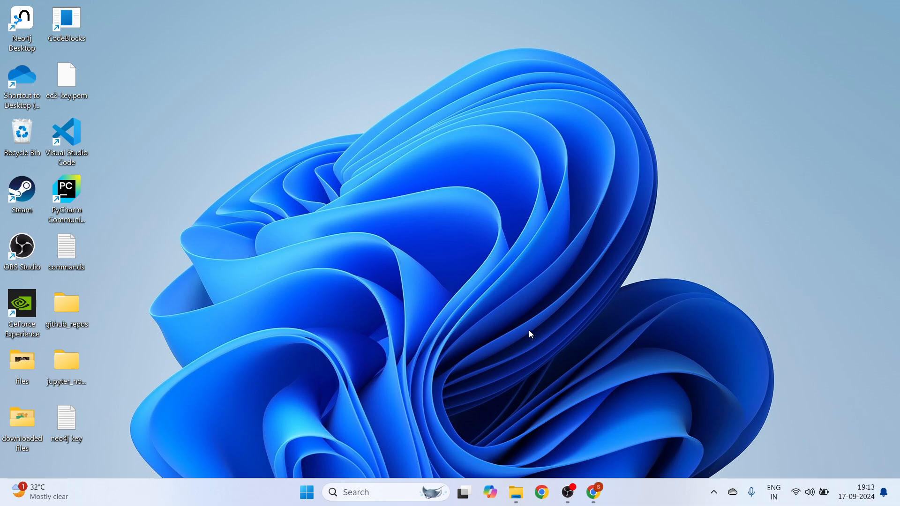
# Search Windows for the newly installed pgAdmin and PostgreSQL items.
pyautogui.click(385, 492)
pyautogui.write('p')
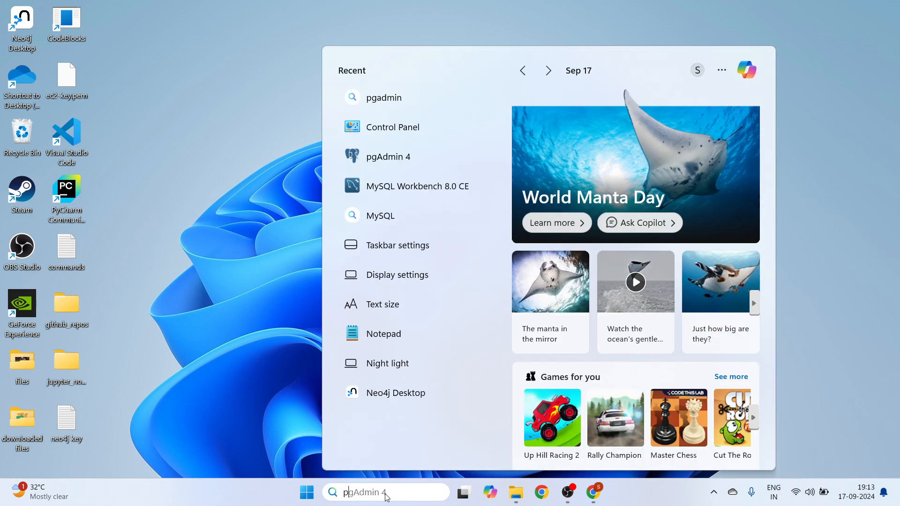
pyautogui.write('g')
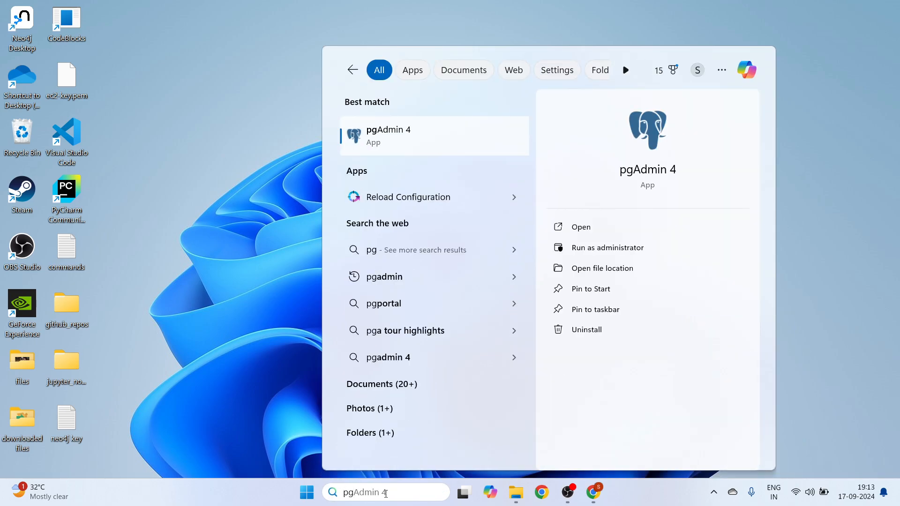
pyautogui.hotkey('ctrl', 'a')
pyautogui.write('ost')
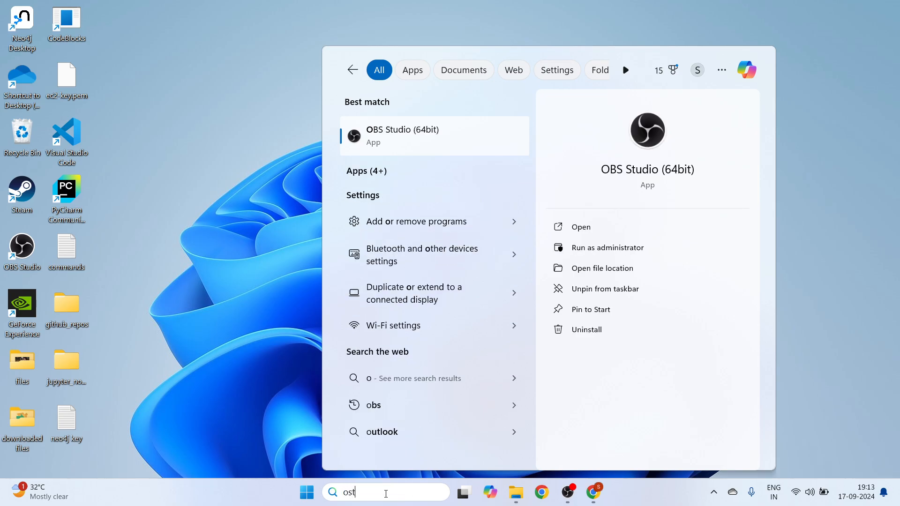
pyautogui.hotkey('ctrl', 'a')
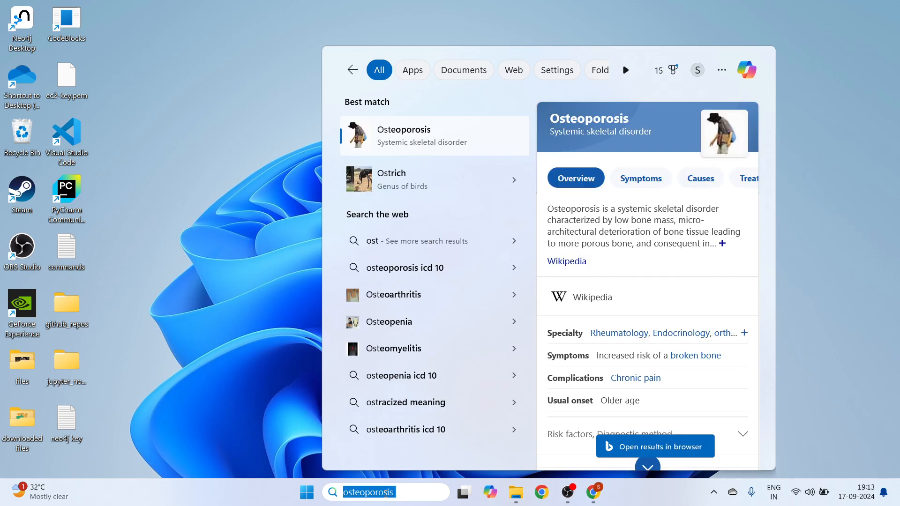
pyautogui.write('post')
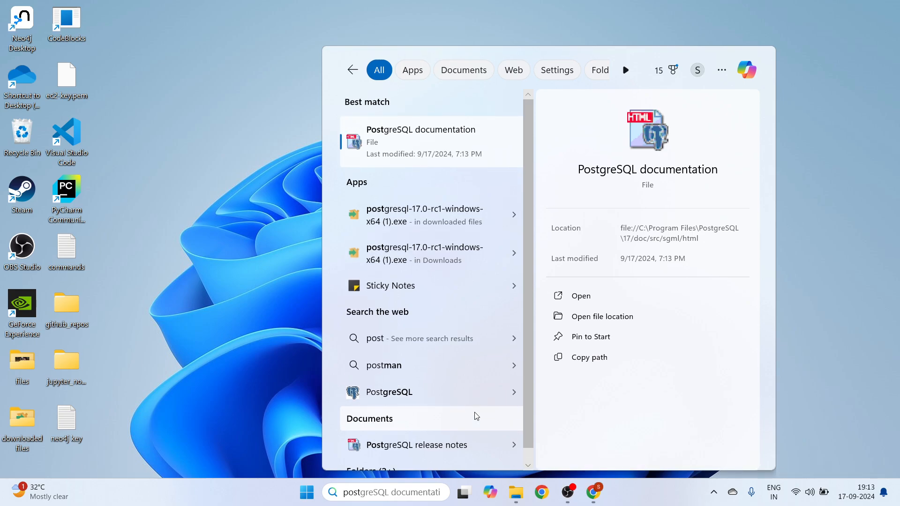
pyautogui.press('BackSpace')
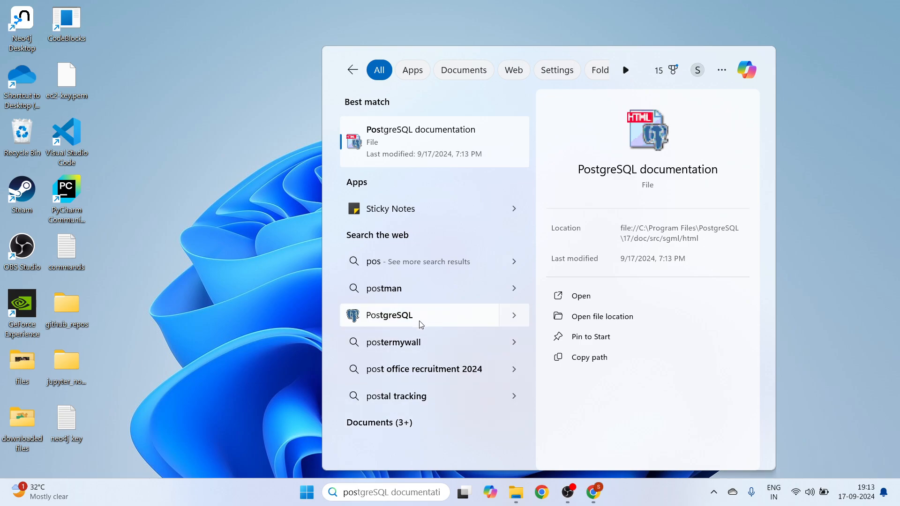
# Find pgAdmin 4 through Windows search, launch it and maximize its window.
pyautogui.hotkey('ctrl', 'a')
pyautogui.write('pg')
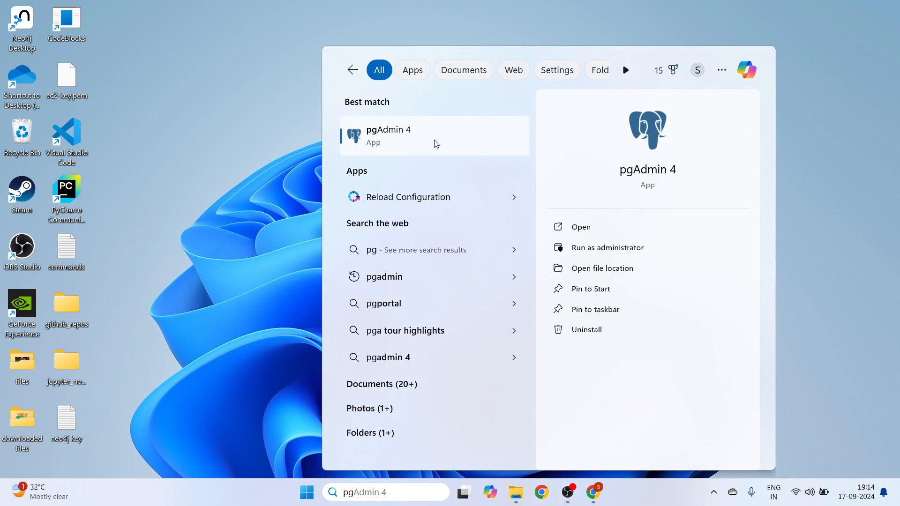
pyautogui.click(581, 226)
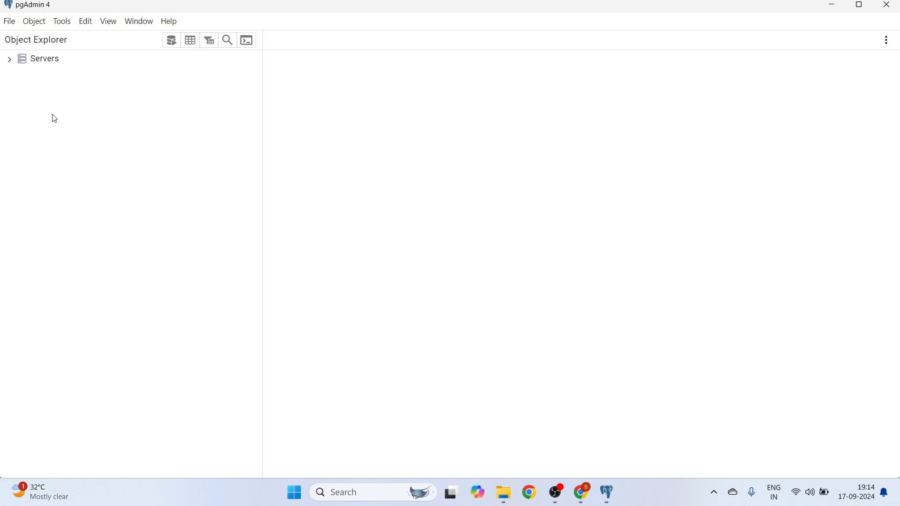
pyautogui.click(860, 5)
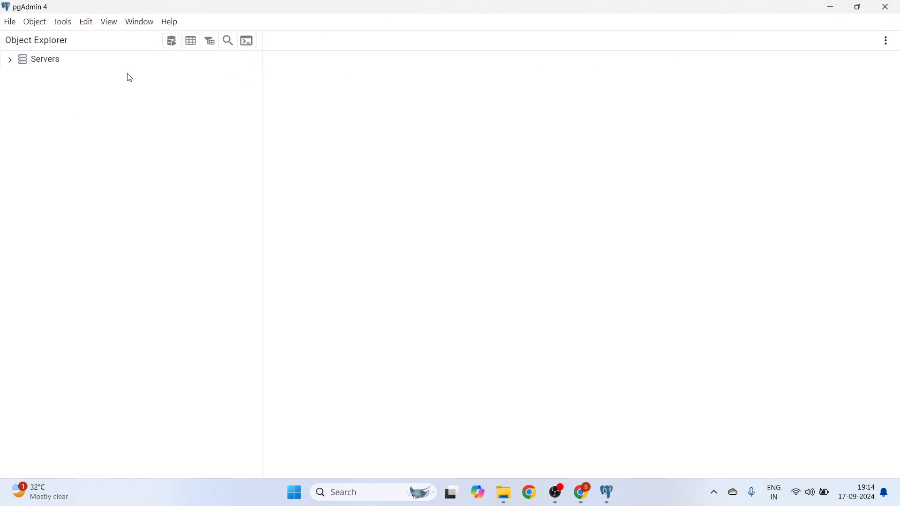
# Connect to the PostgreSQL 17 server under Servers by entering the postgres user's password, without saving it.
pyautogui.click(10, 61)
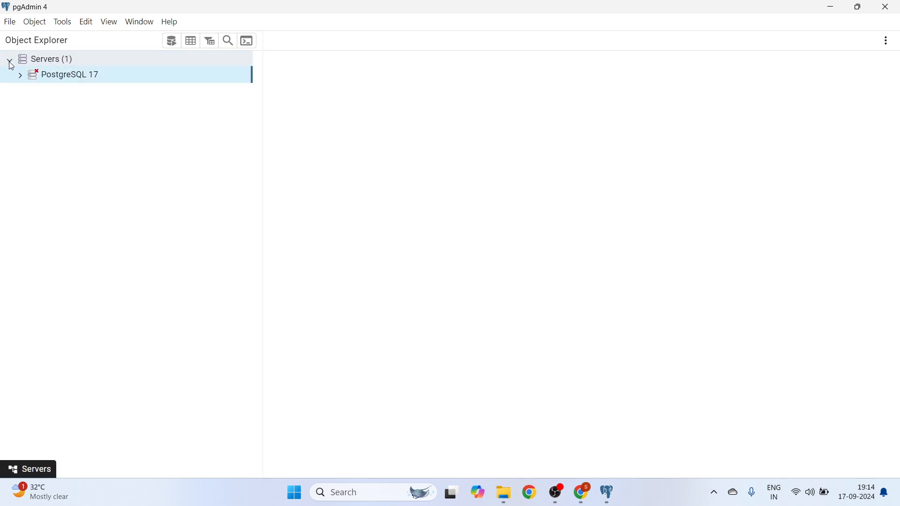
pyautogui.click(68, 77)
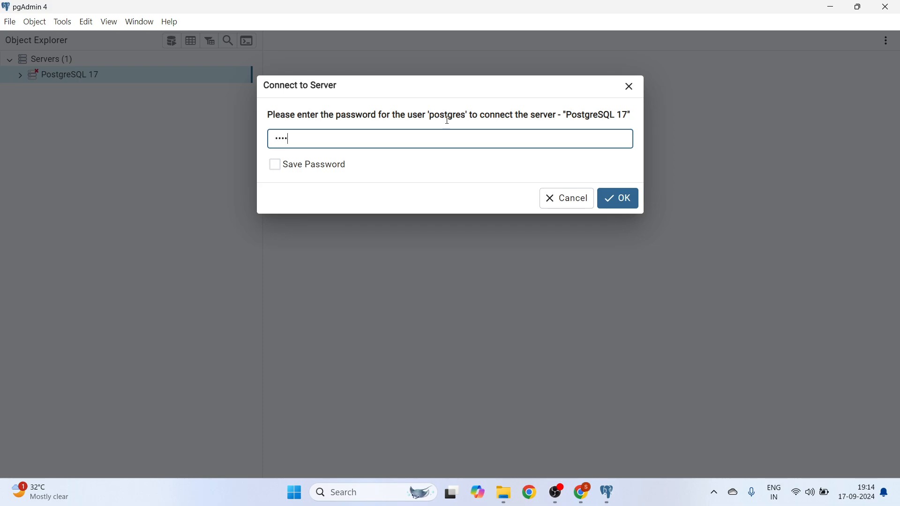
pyautogui.click(624, 200)
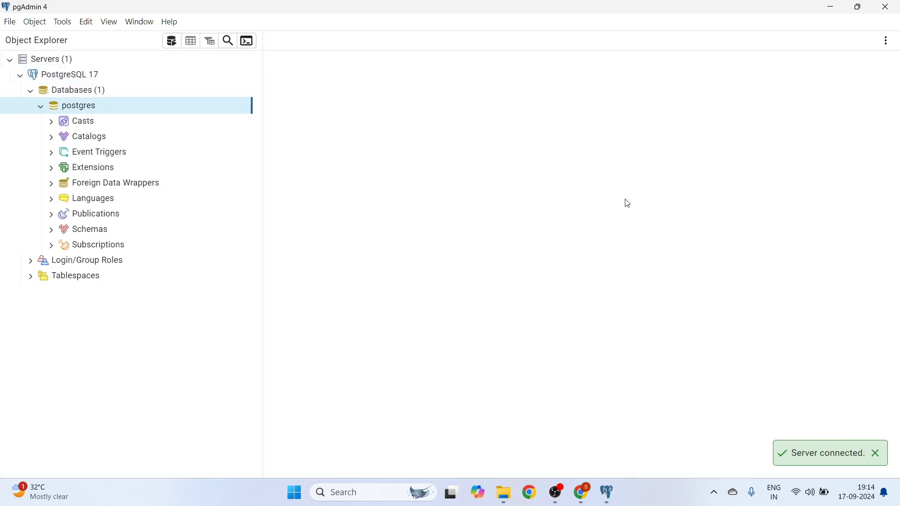
# Examine the object tree of the postgres database down to its public schema, and collapse the database again.
pyautogui.click(21, 77)
pyautogui.click(22, 76)
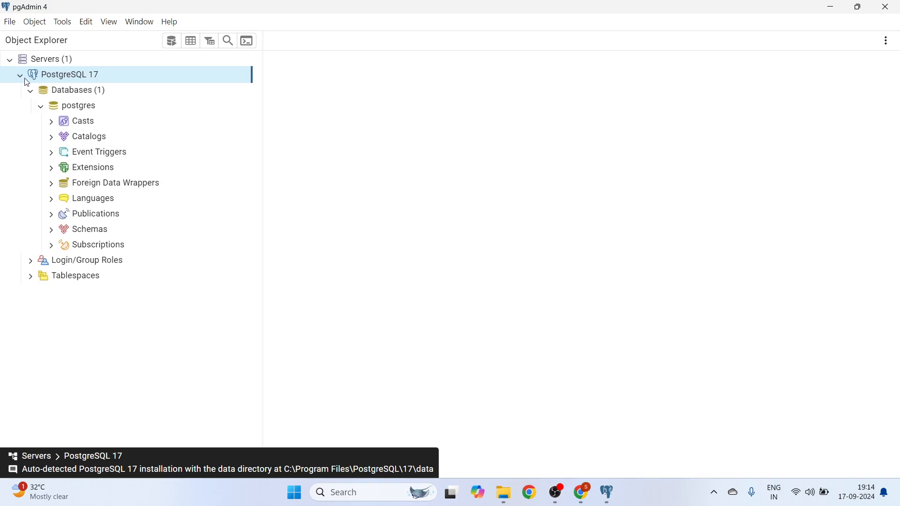
pyautogui.click(32, 92)
pyautogui.click(40, 106)
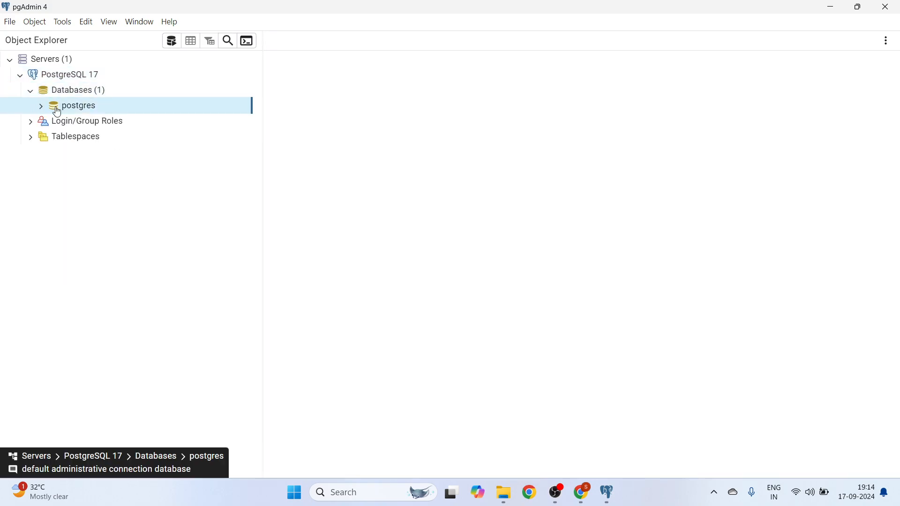
pyautogui.click(41, 109)
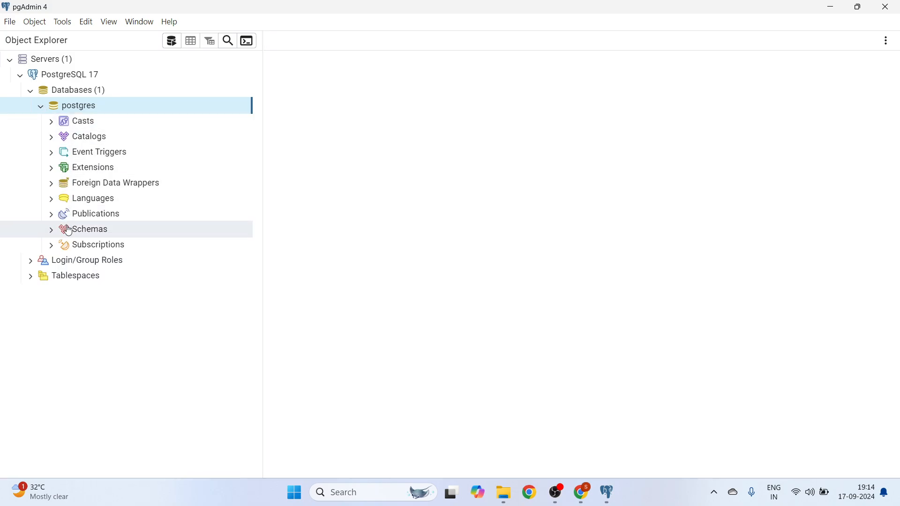
pyautogui.click(52, 232)
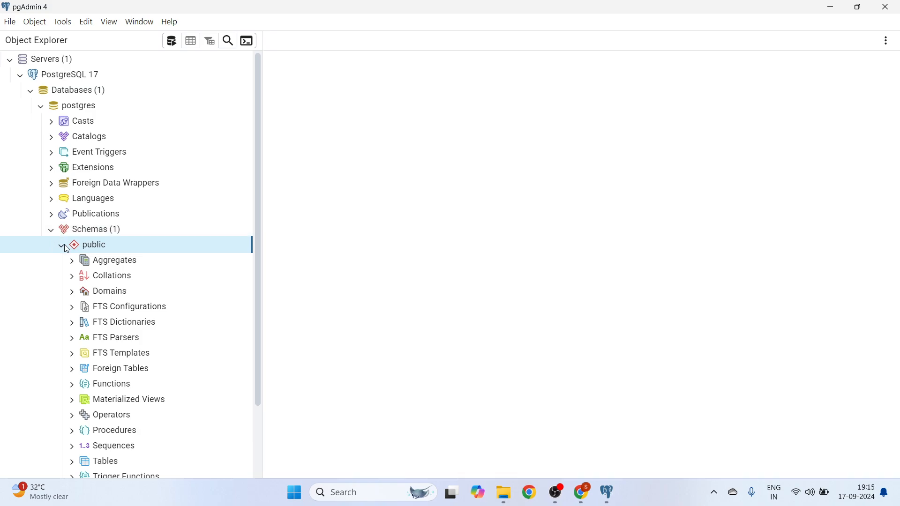
pyautogui.click(52, 232)
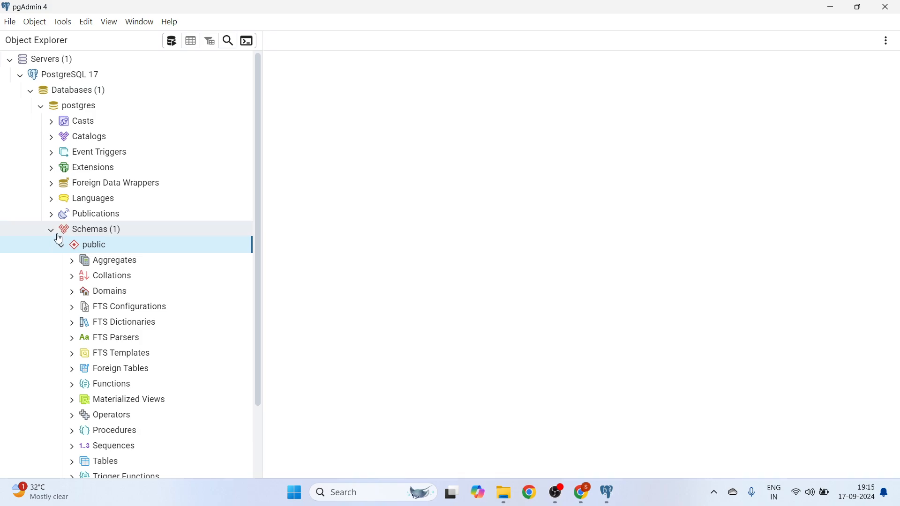
pyautogui.click(41, 110)
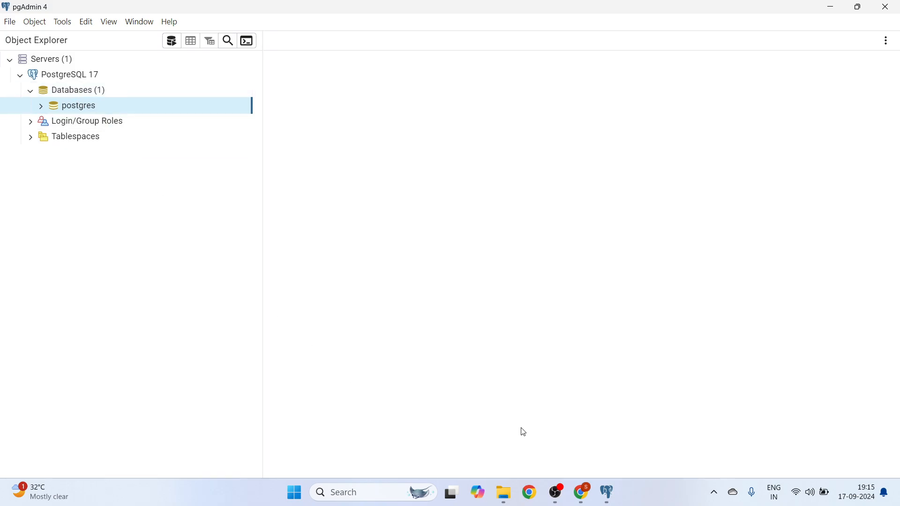
# Switch to Chrome, bring up a new tab and close the EDB tab.
pyautogui.click(582, 492)
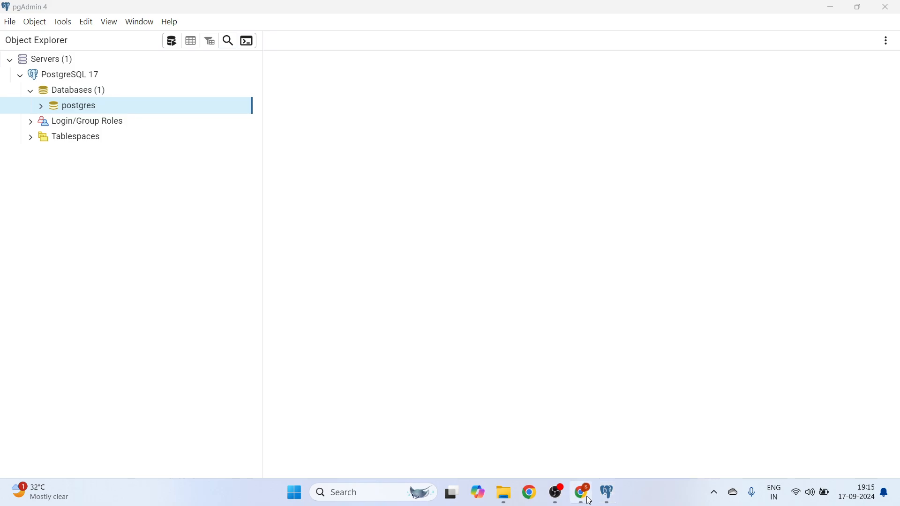
pyautogui.click(188, 13)
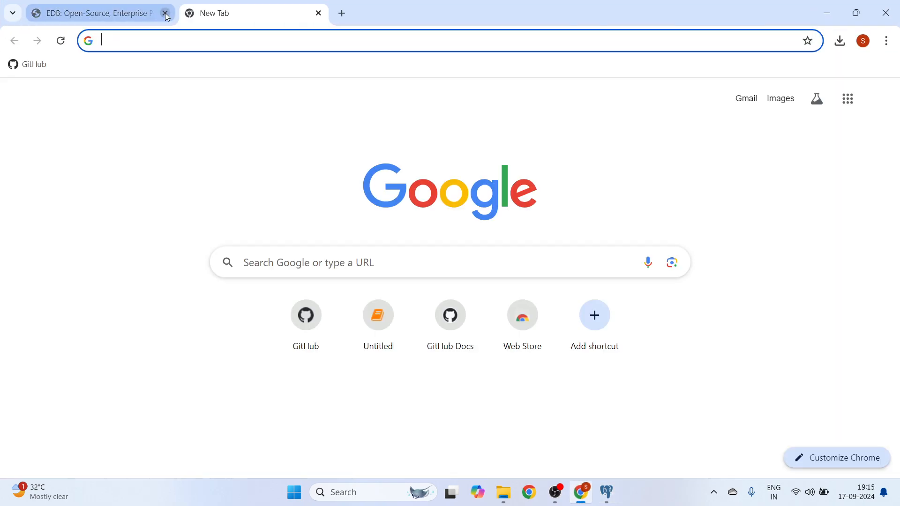
pyautogui.click(165, 13)
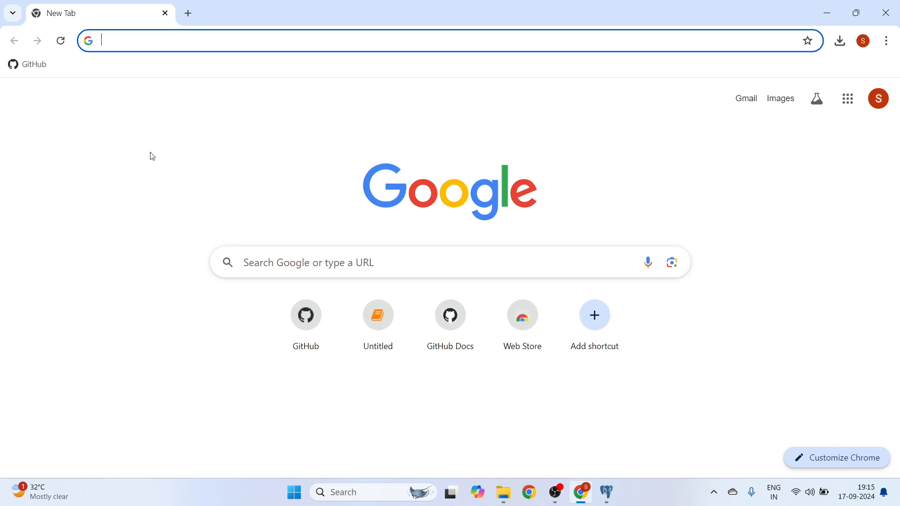
# Search Google for "sample database for postgresql" and open the PostgreSQL Sample Database page from PostgreSQL Tutorial.
pyautogui.write('sample')
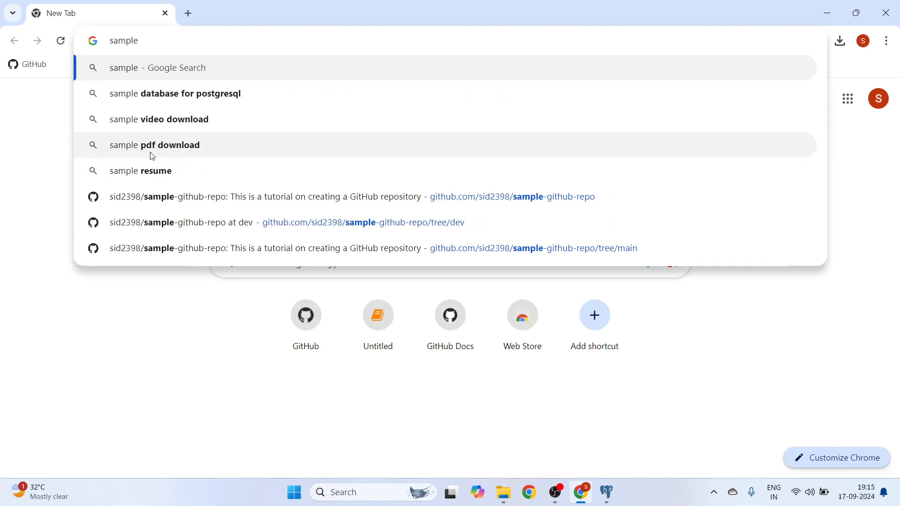
pyautogui.press('Down')
pyautogui.press('Return')
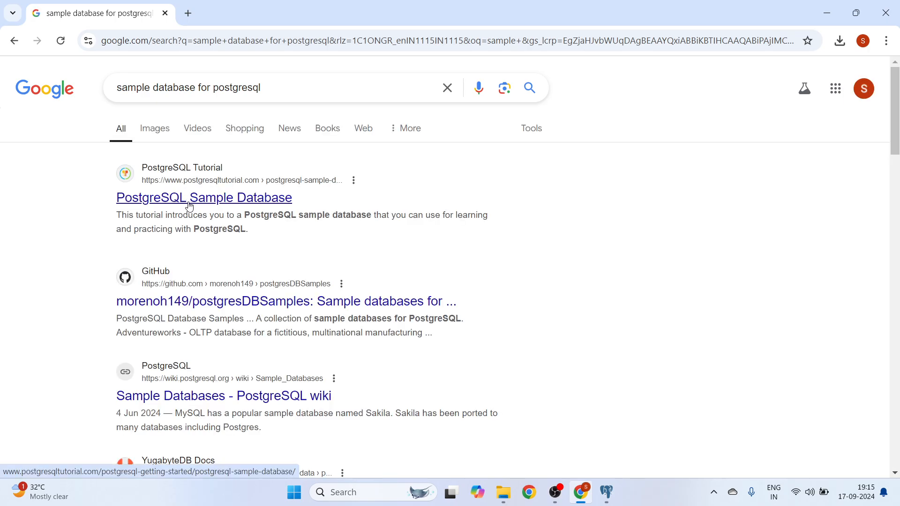
pyautogui.click(221, 201)
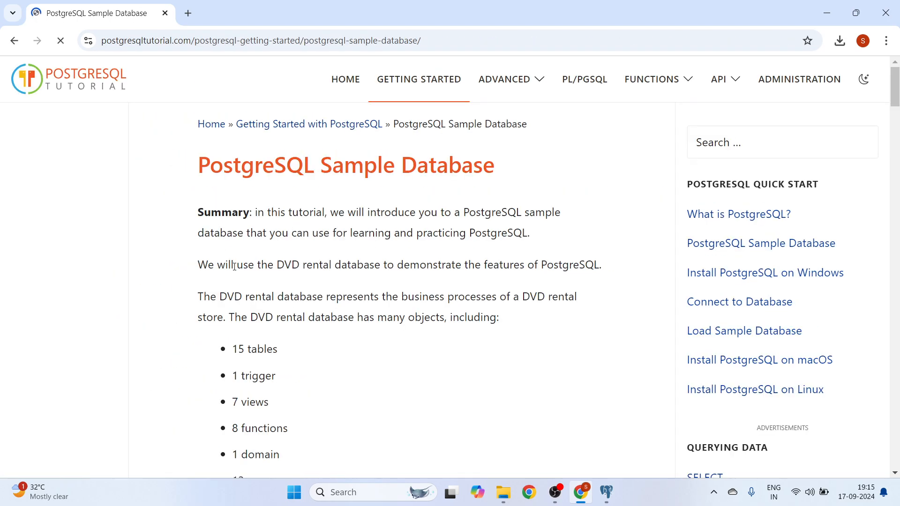
# Look through the DVD Rental diagram and table list, and download the DVD Rental sample database.
pyautogui.scroll(-14, 244, 280)
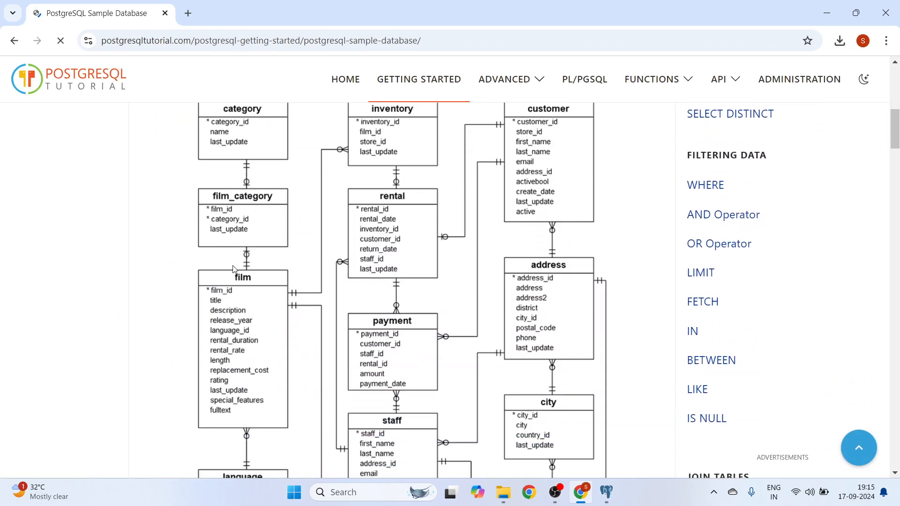
pyautogui.scroll(-6, 233, 271)
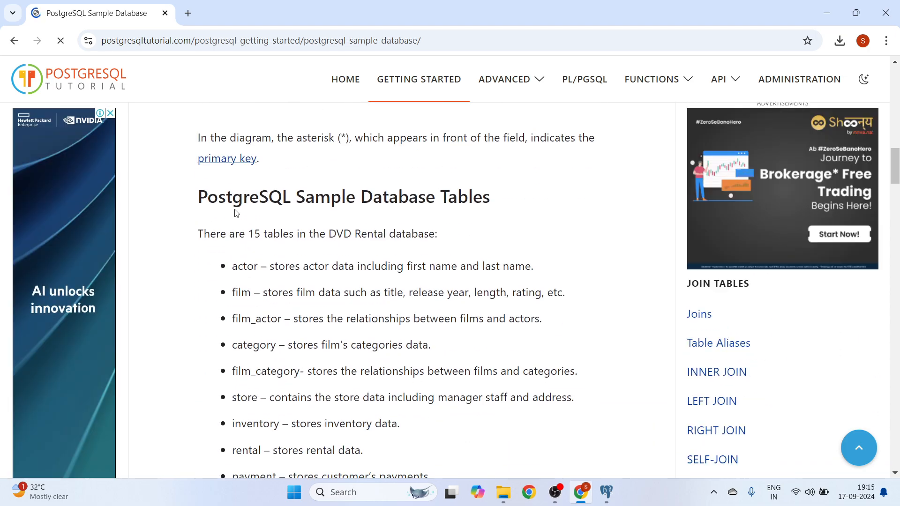
pyautogui.scroll(1, 258, 225)
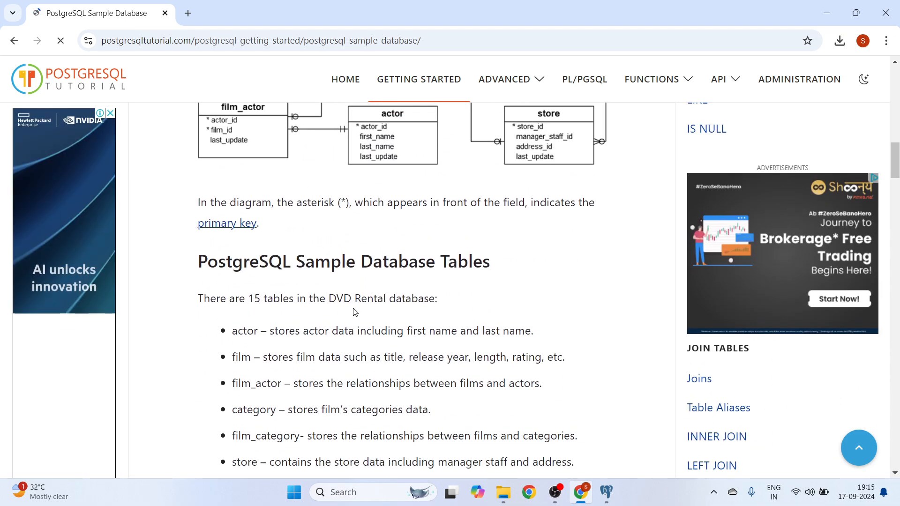
pyautogui.scroll(-3, 288, 299)
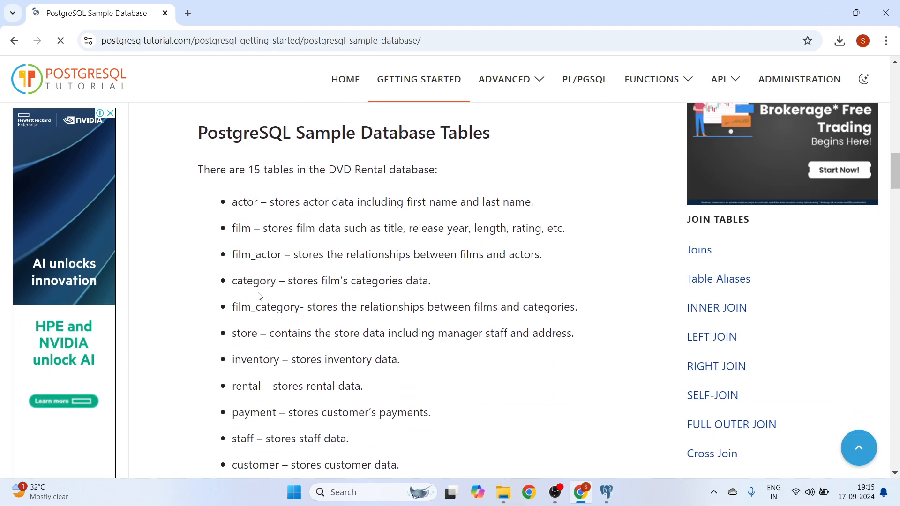
pyautogui.scroll(-3, 323, 286)
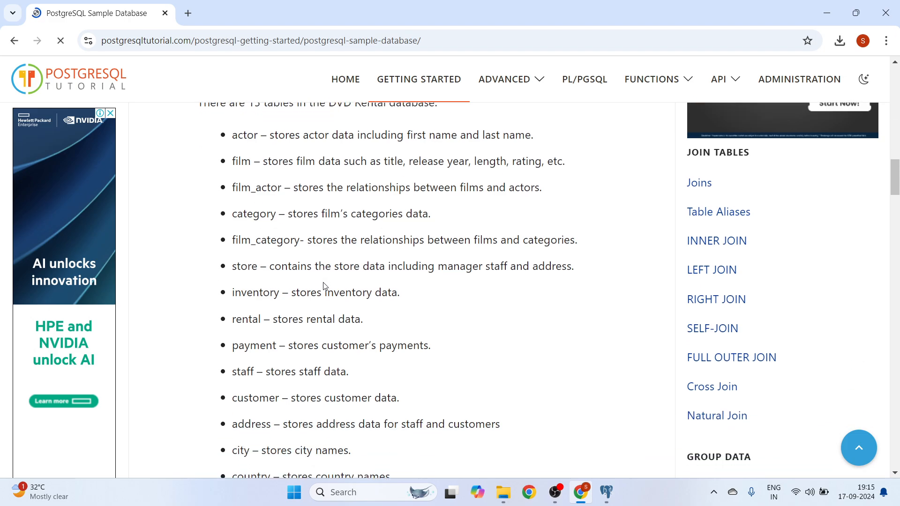
pyautogui.scroll(-4, 319, 277)
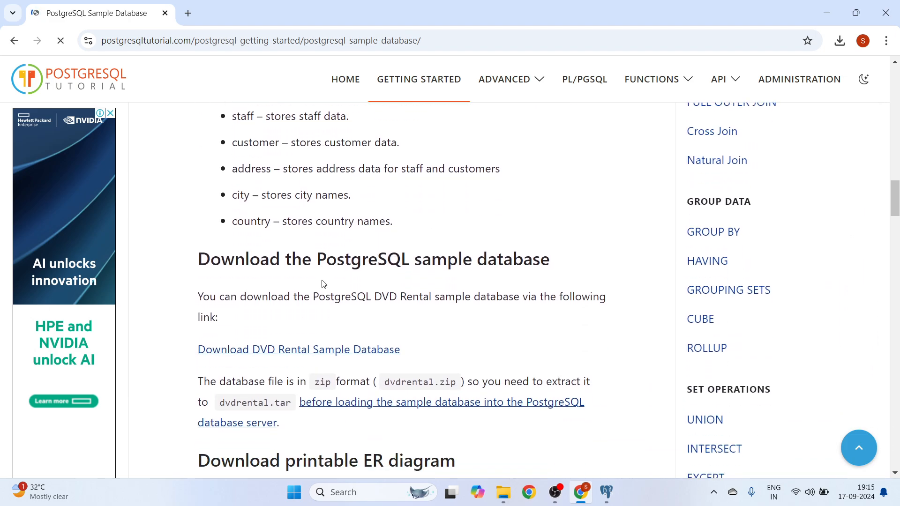
pyautogui.scroll(-2, 323, 284)
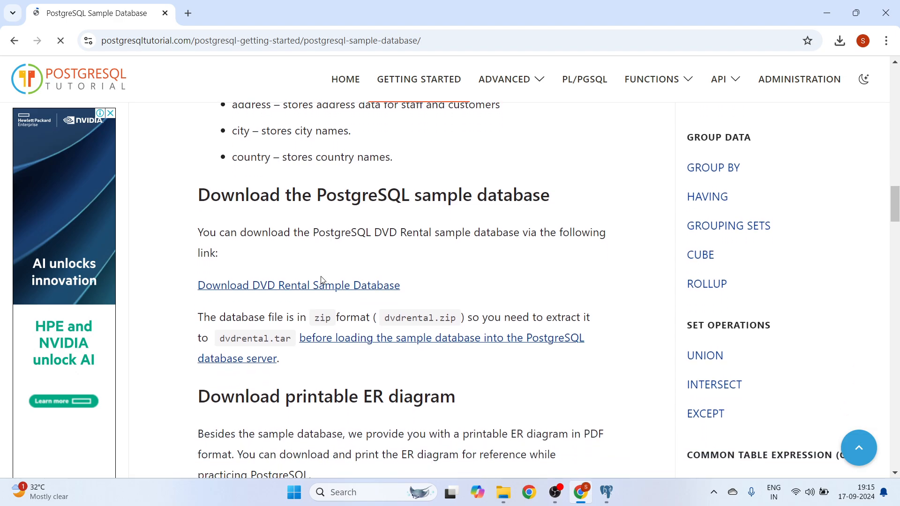
pyautogui.click(290, 287)
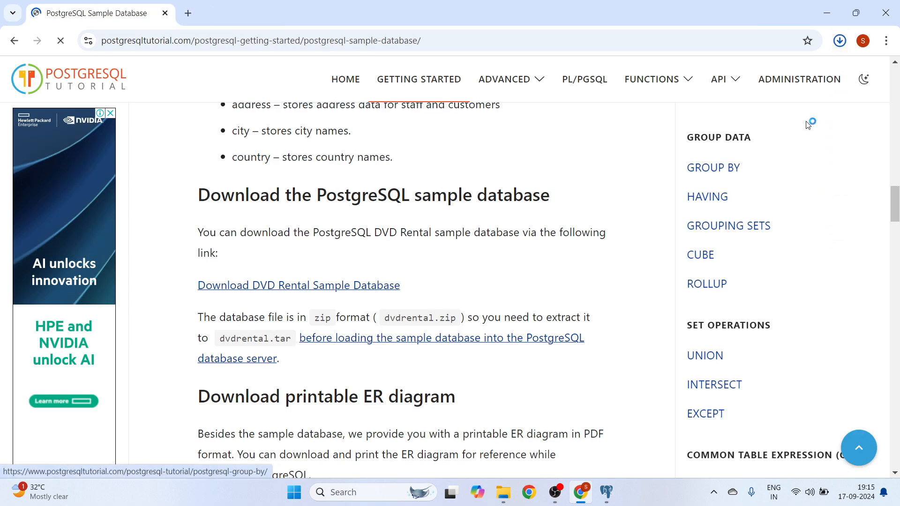
# Open the downloaded dvdrental archive in File Explorer and view the properties of the dvdrental file inside it.
pyautogui.click(805, 72)
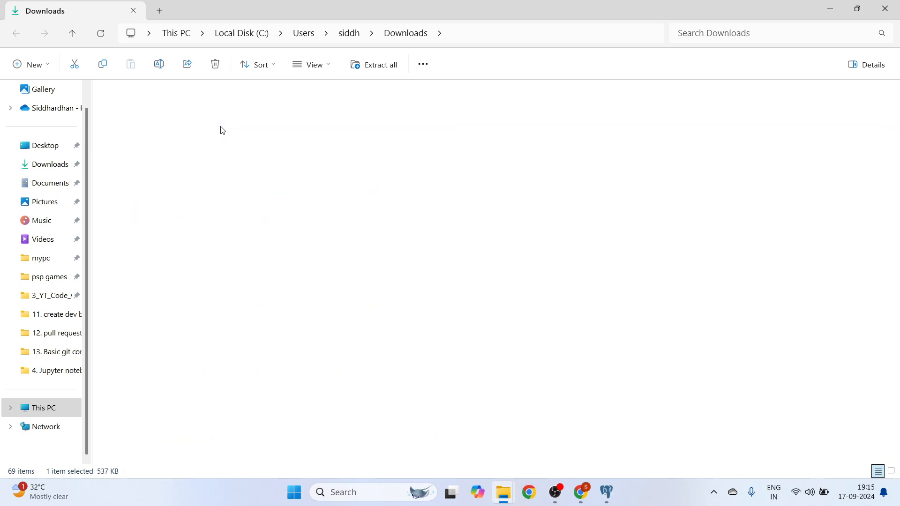
pyautogui.doubleClick(175, 115)
pyautogui.click(162, 104)
pyautogui.rightClick(168, 106)
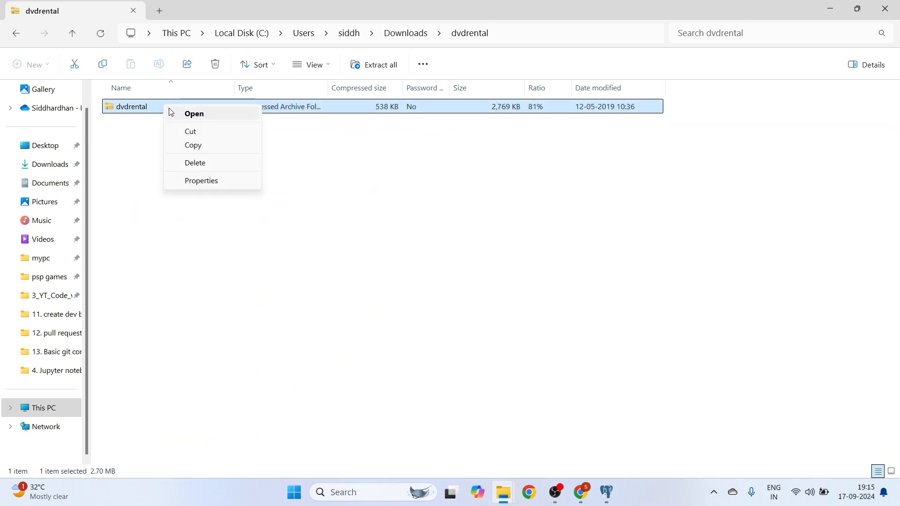
pyautogui.click(222, 183)
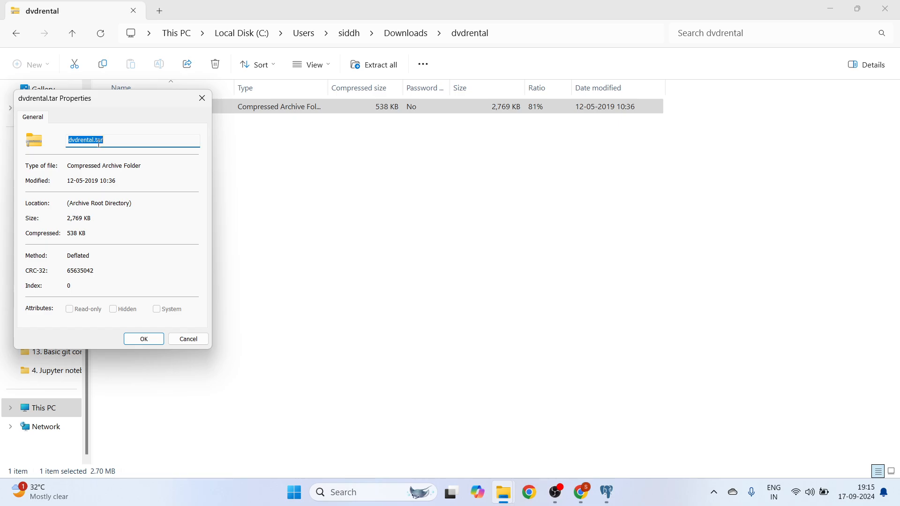
# Close the properties, return to the Downloads folder and extract the dvdrental zip archive to Downloads\dvdrental.
pyautogui.click(207, 104)
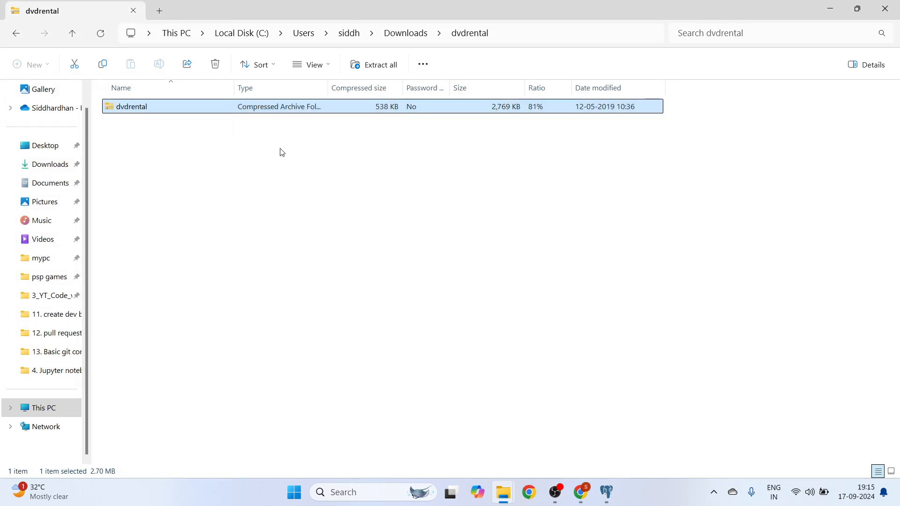
pyautogui.click(402, 33)
pyautogui.doubleClick(177, 123)
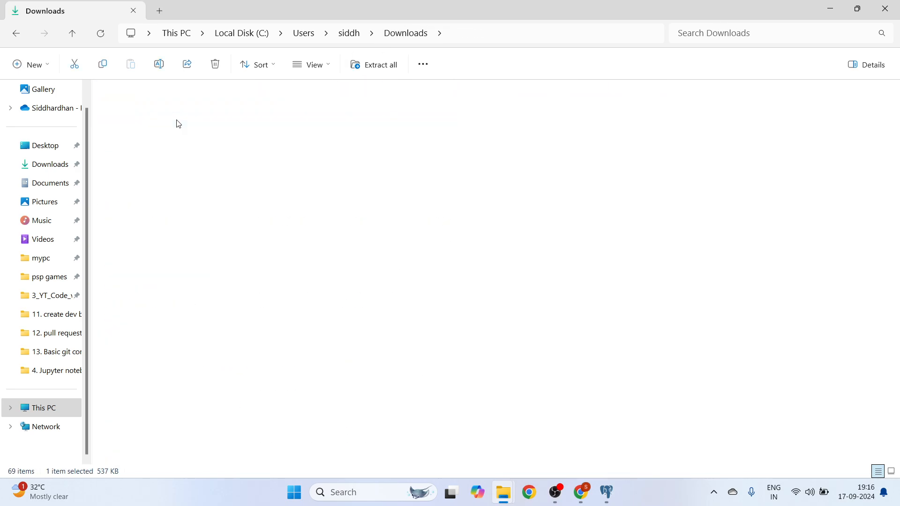
pyautogui.click(406, 34)
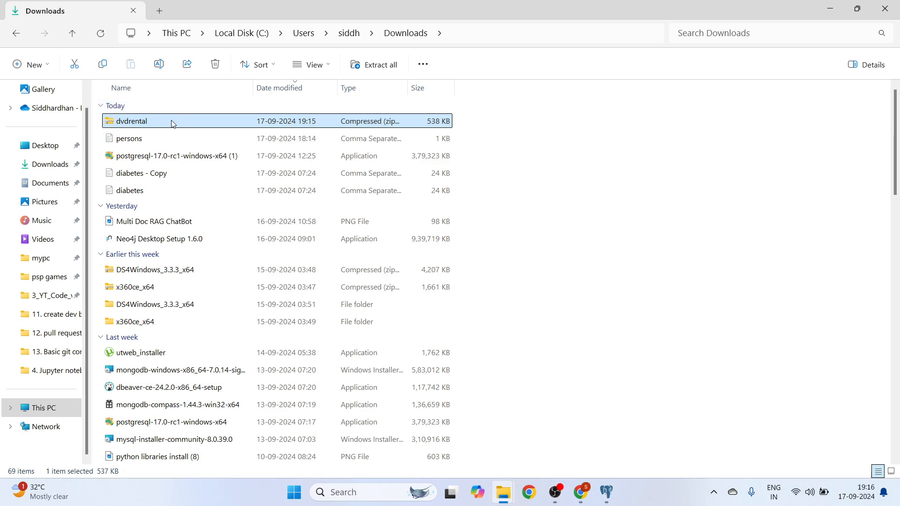
pyautogui.rightClick(171, 123)
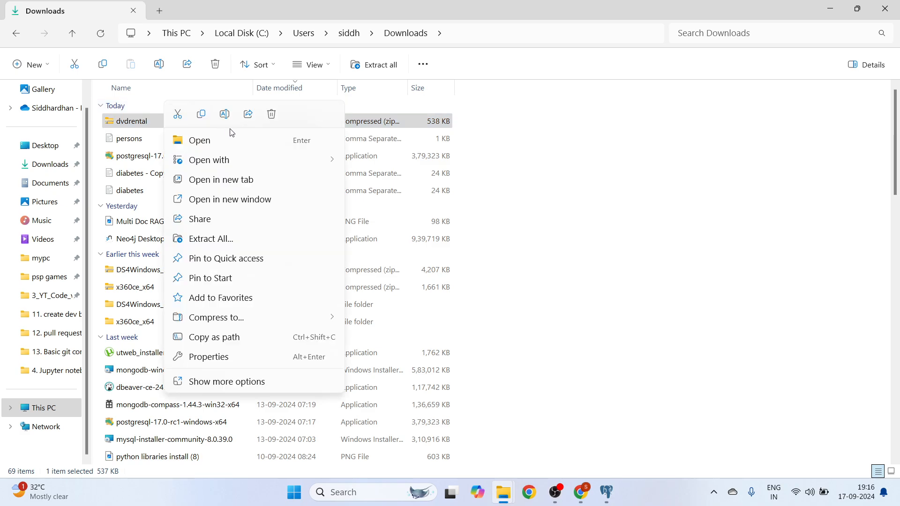
pyautogui.click(275, 238)
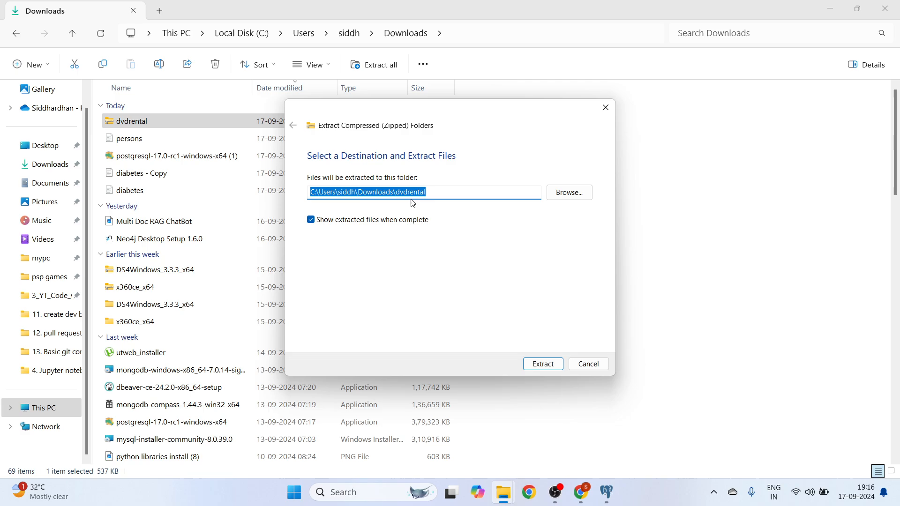
pyautogui.click(542, 364)
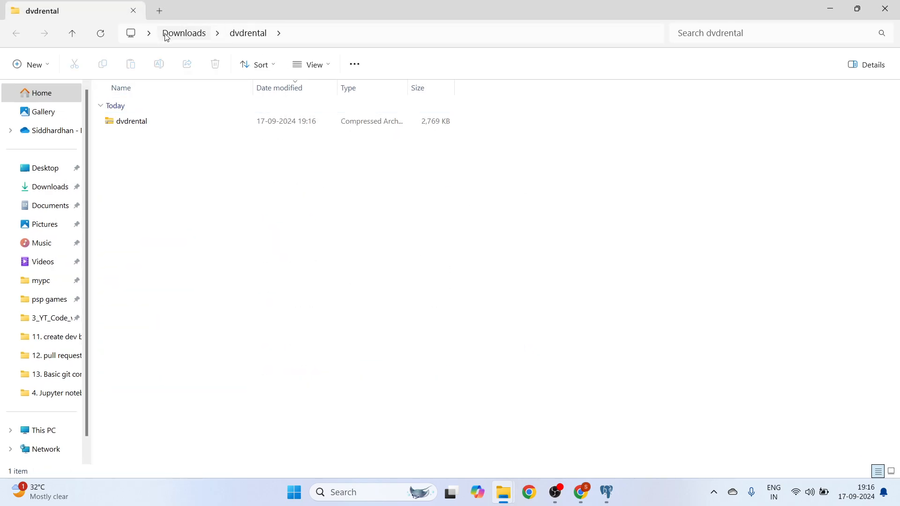
# Open the extracted dvdrental folder from Downloads and check the dvdrental file's type in its properties.
pyautogui.click(167, 35)
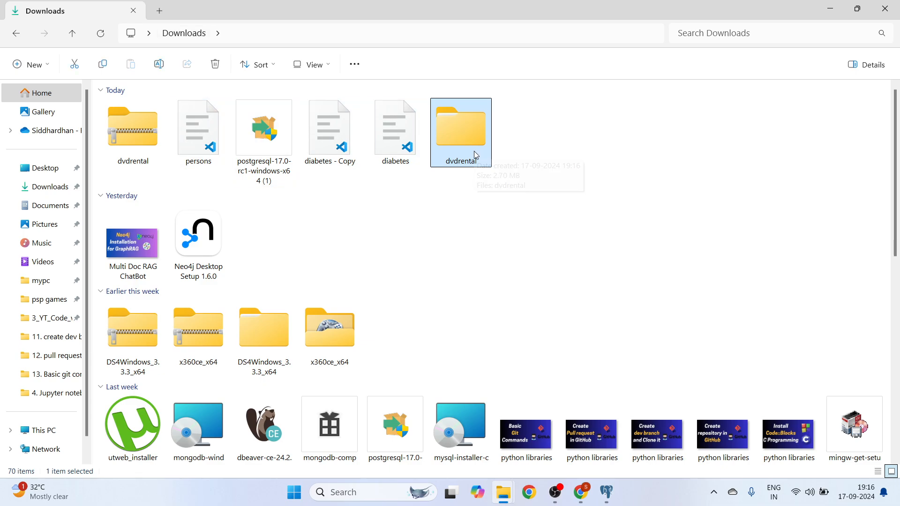
pyautogui.doubleClick(474, 151)
pyautogui.click(192, 125)
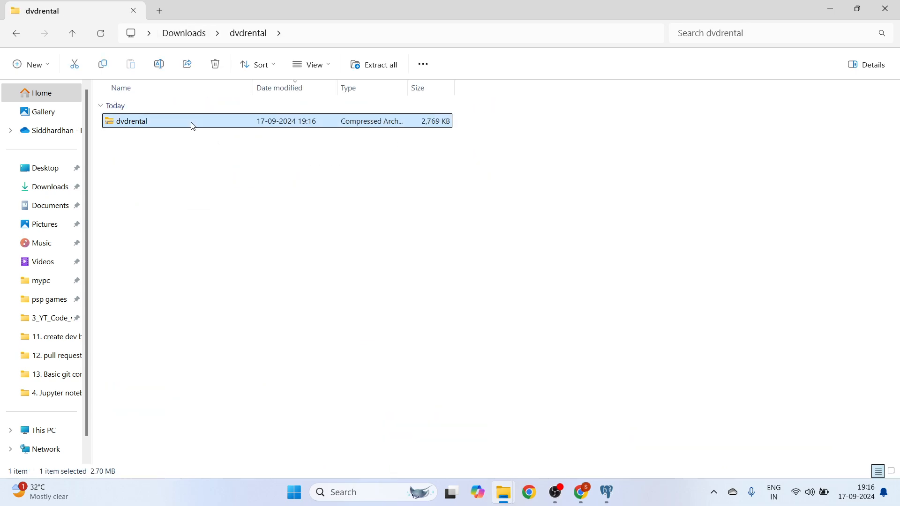
pyautogui.rightClick(191, 124)
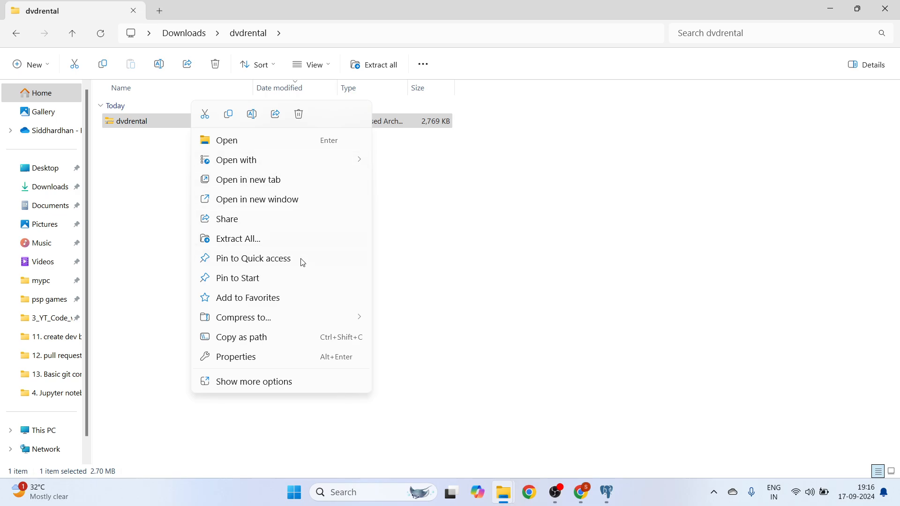
pyautogui.click(283, 355)
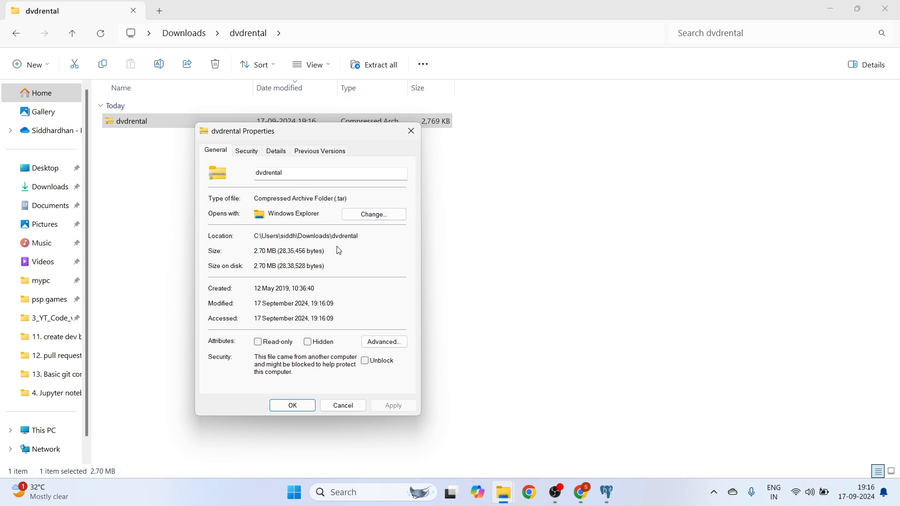
pyautogui.click(411, 131)
# Switch to pgAdmin 4 and create a database named dvdrental on the PostgreSQL 17 server.
pyautogui.click(606, 492)
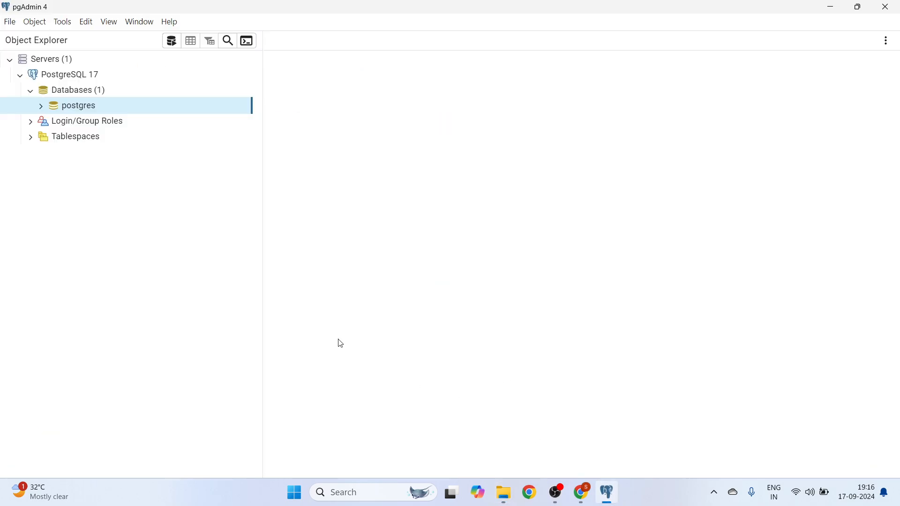
pyautogui.click(96, 92)
pyautogui.rightClick(98, 93)
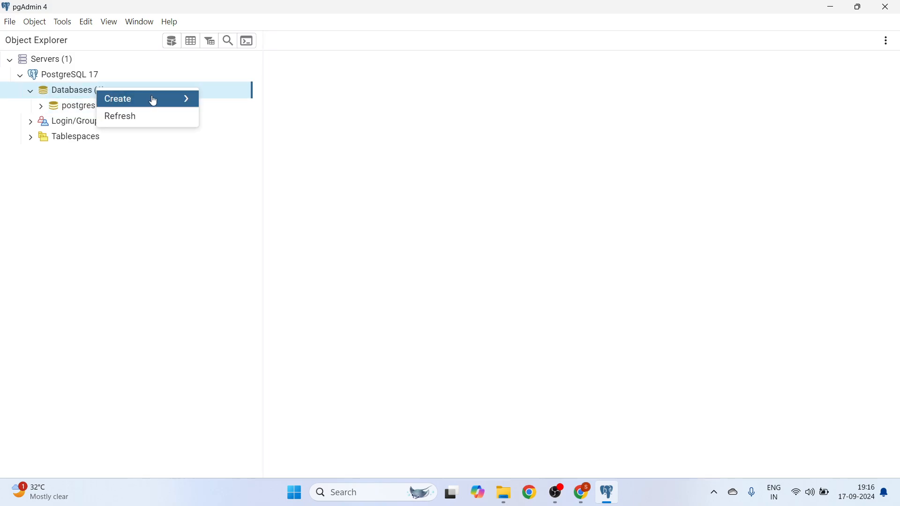
pyautogui.moveTo(152, 100)
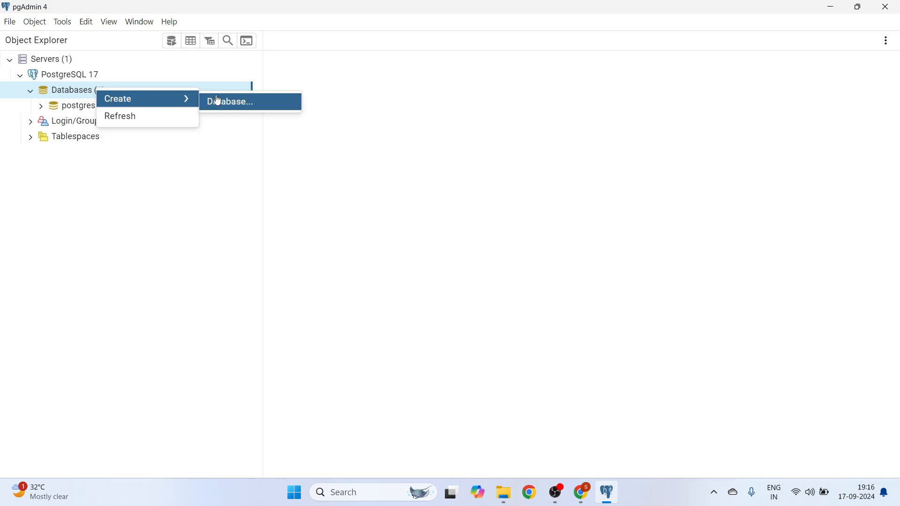
pyautogui.click(149, 253)
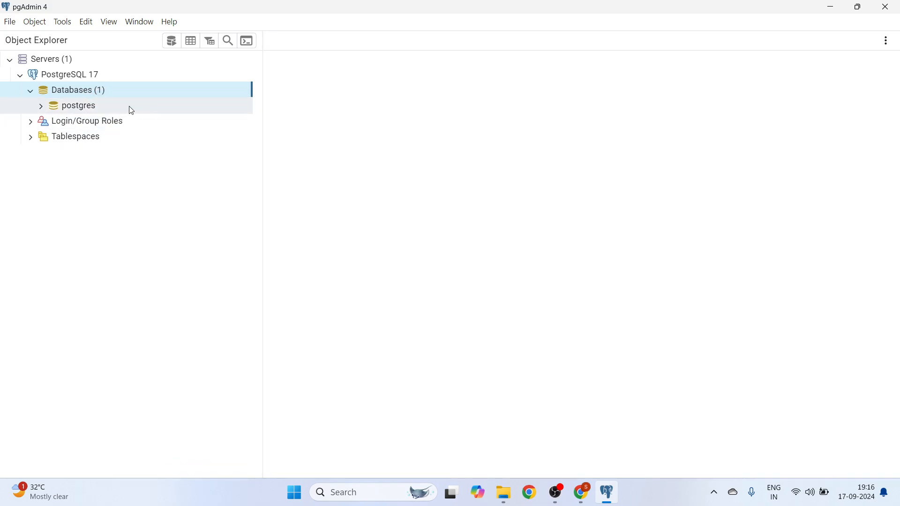
pyautogui.rightClick(107, 94)
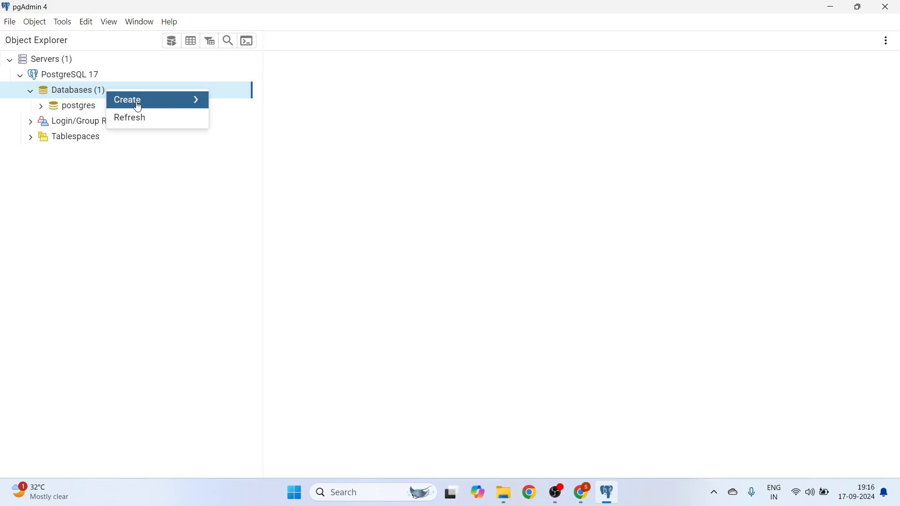
pyautogui.moveTo(195, 100)
pyautogui.click(237, 106)
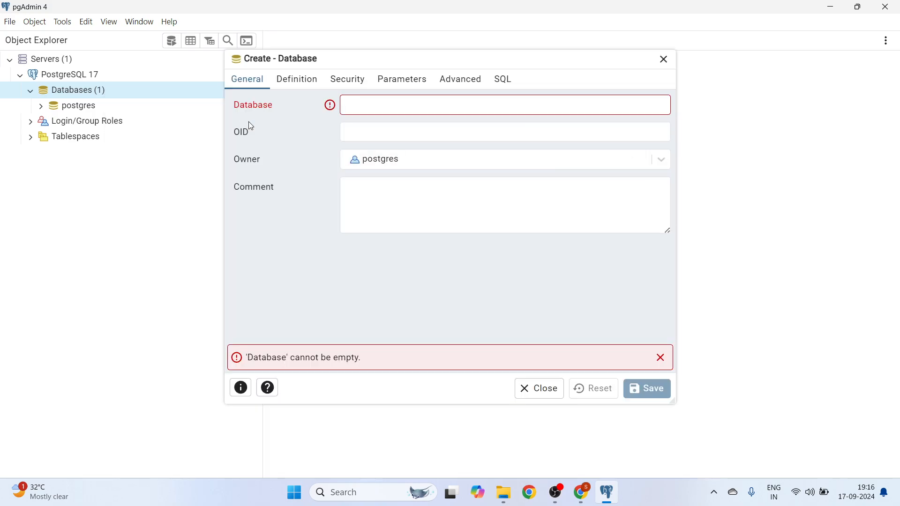
pyautogui.write('d')
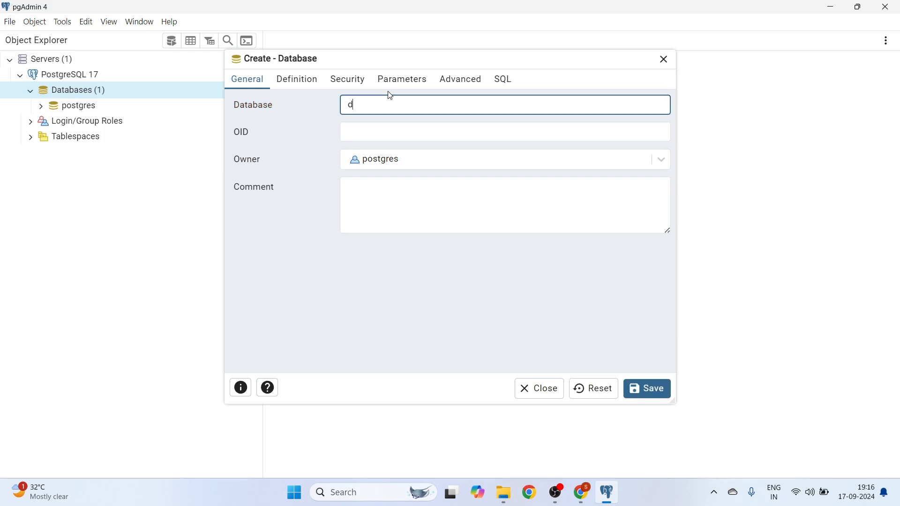
pyautogui.write('vdrental')
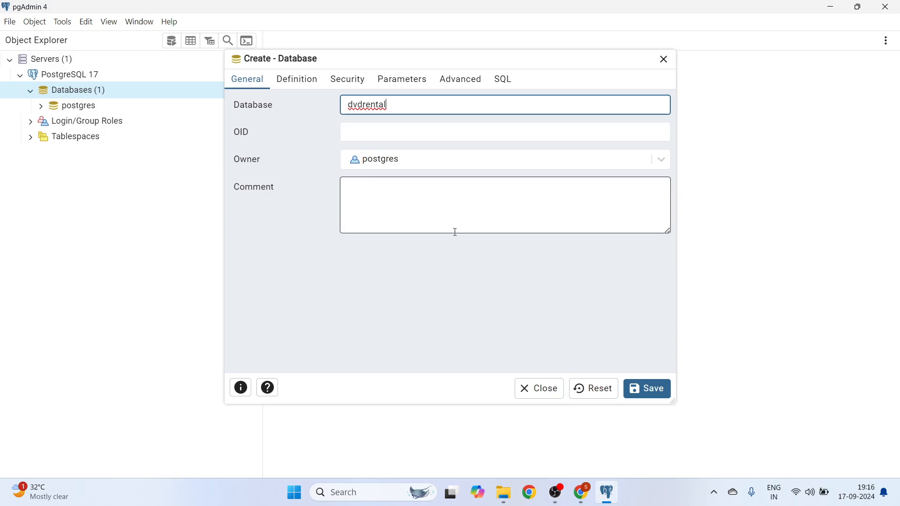
pyautogui.click(646, 396)
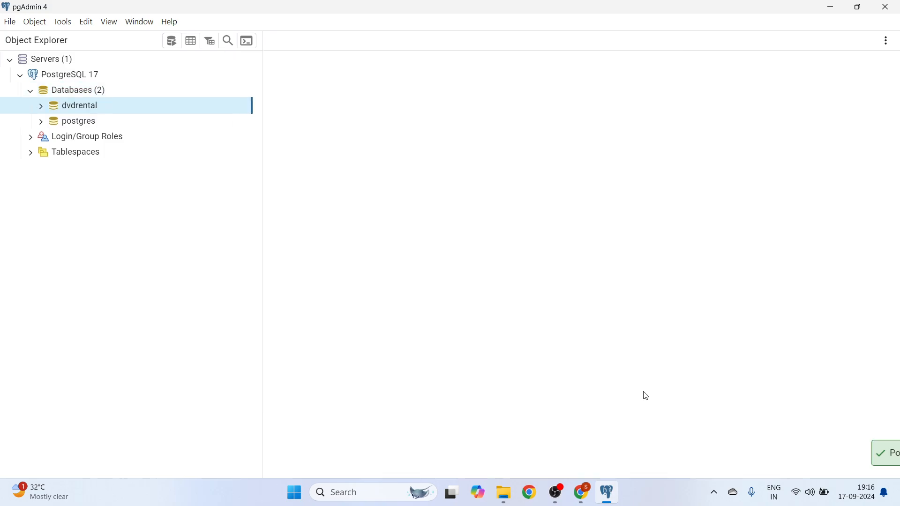
# Expand the dvdrental database down to the public schema's Tables to check for tables, and collapse the schemas again.
pyautogui.click(43, 107)
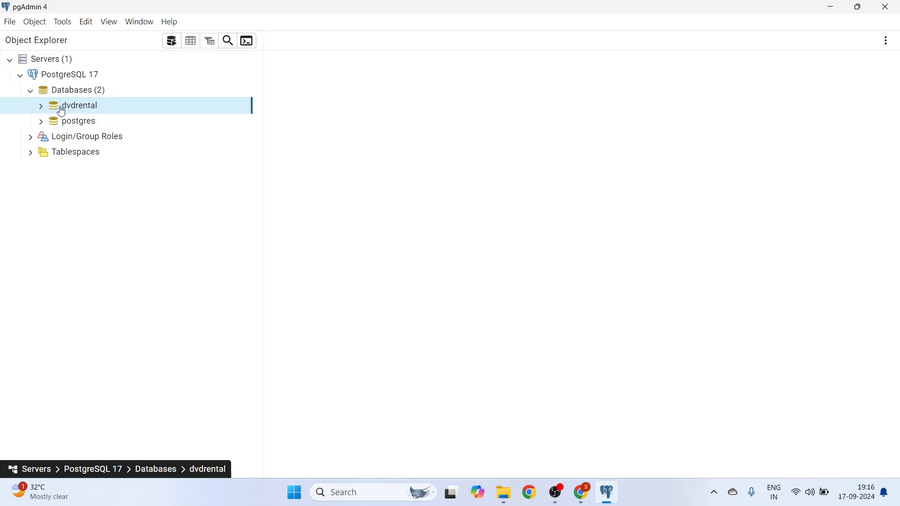
pyautogui.click(41, 106)
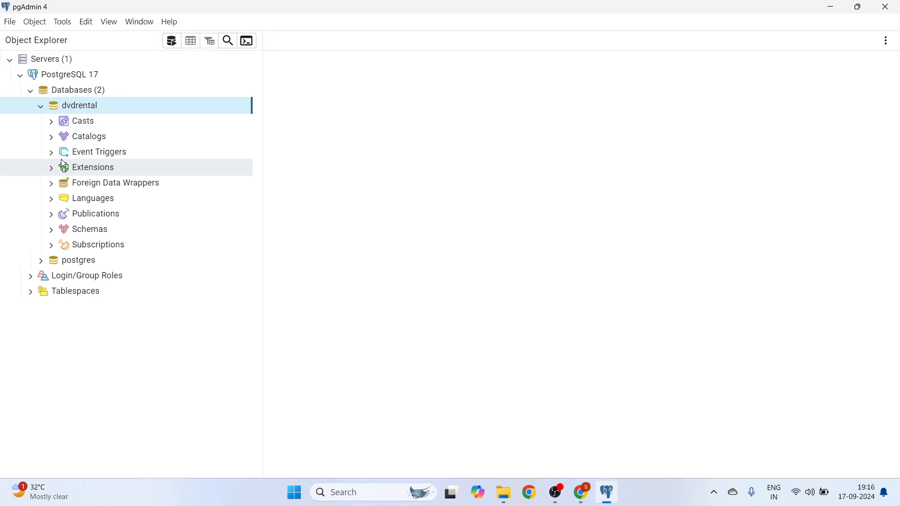
pyautogui.click(51, 231)
pyautogui.click(61, 246)
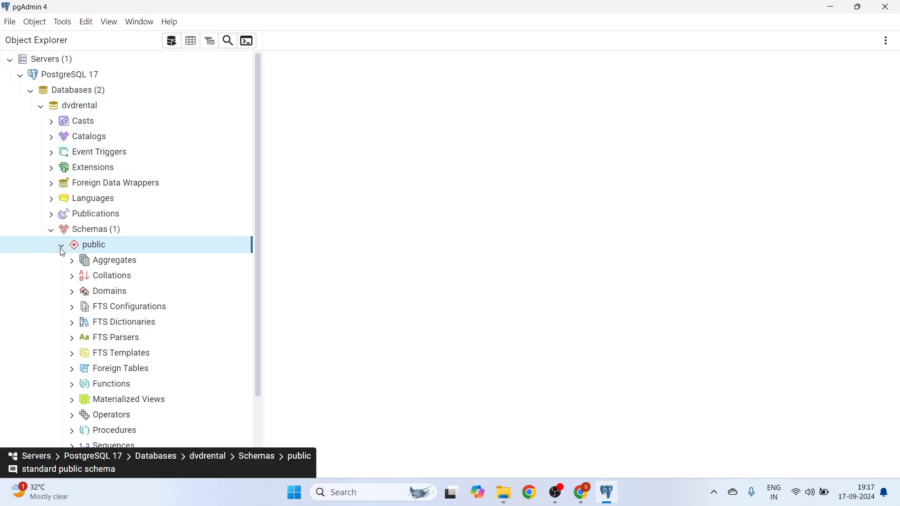
pyautogui.scroll(-1, 110, 296)
pyautogui.scroll(-3, 110, 296)
pyautogui.click(73, 364)
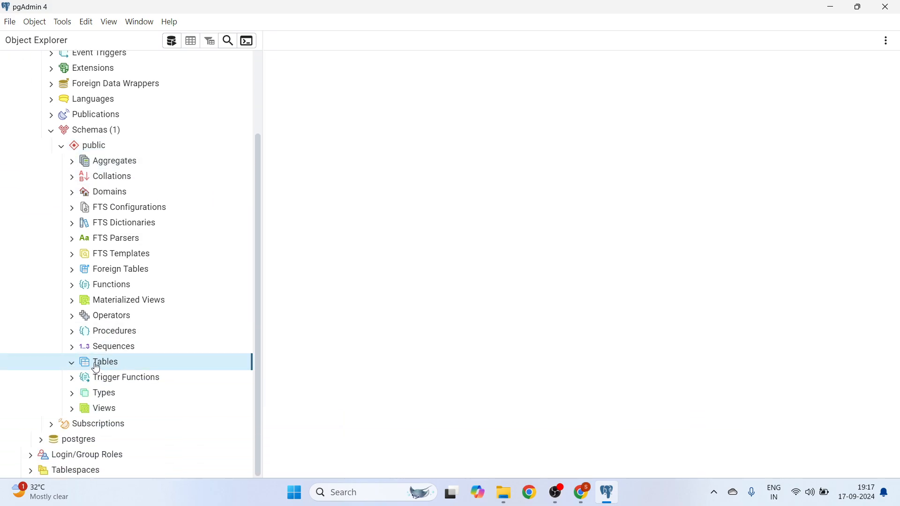
pyautogui.scroll(2, 89, 361)
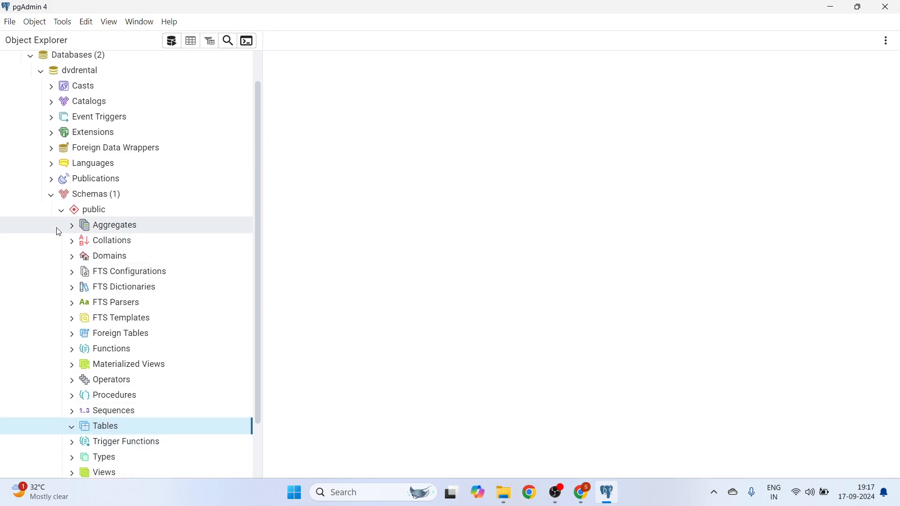
pyautogui.click(61, 209)
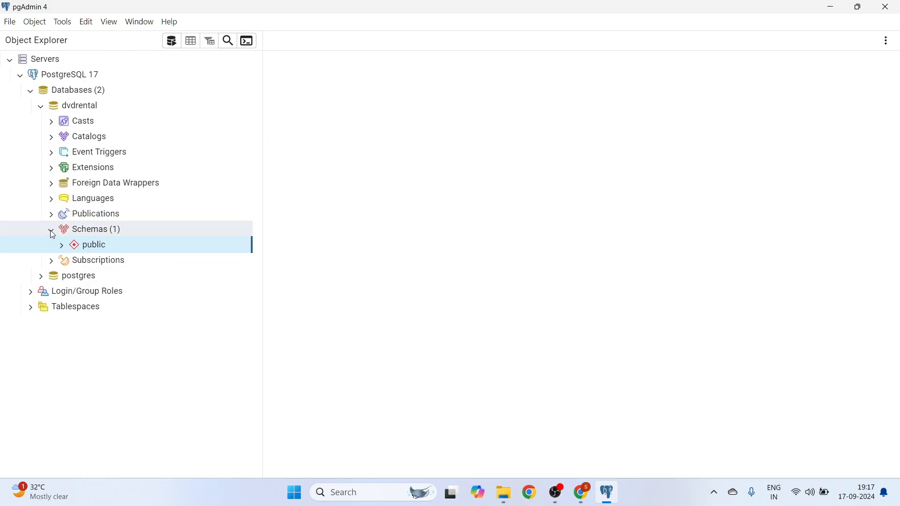
pyautogui.click(51, 232)
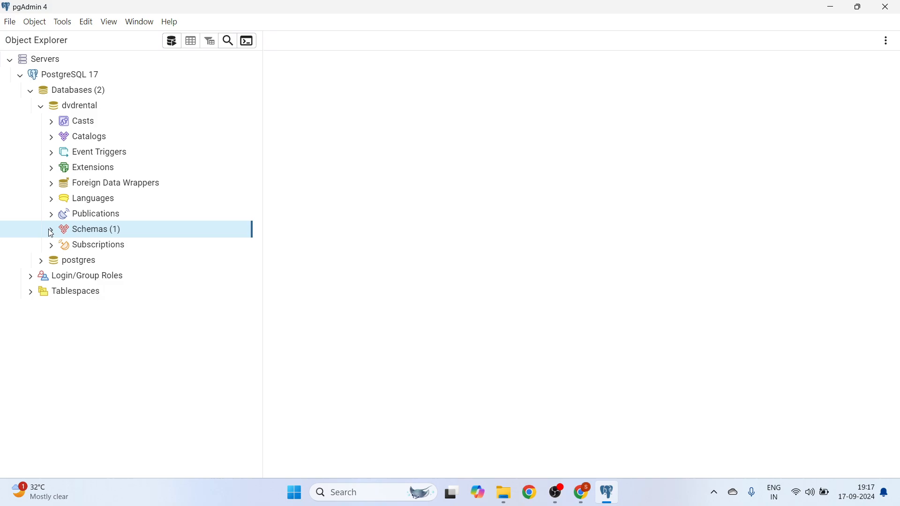
# Start a restore of the dvdrental database and browse for its backup file with all file types shown.
pyautogui.click(88, 105)
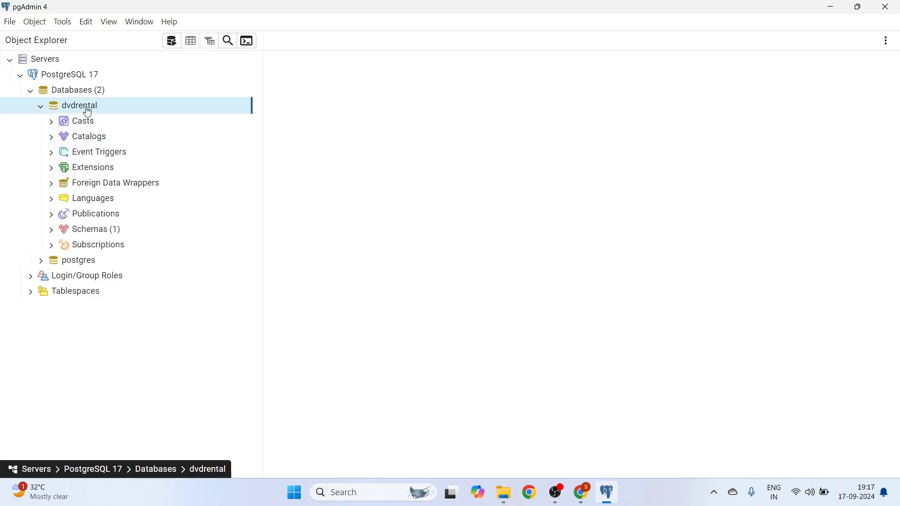
pyautogui.rightClick(125, 115)
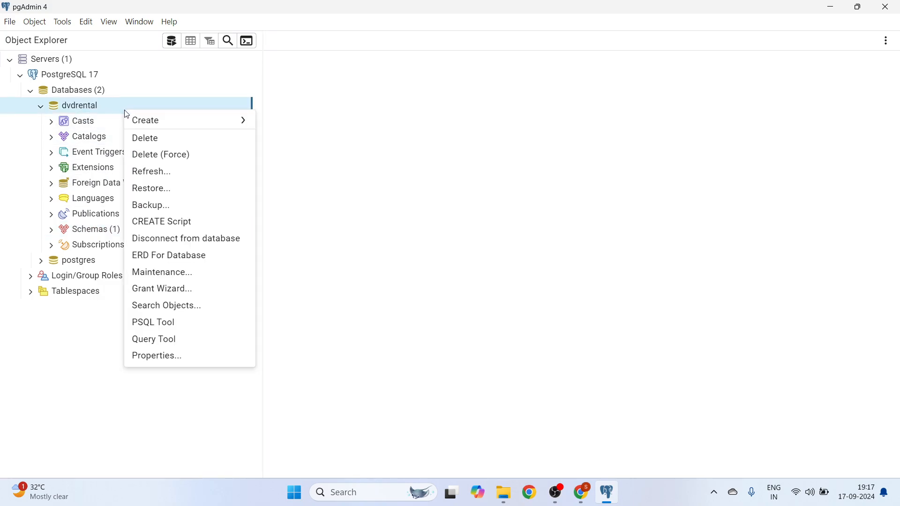
pyautogui.click(174, 194)
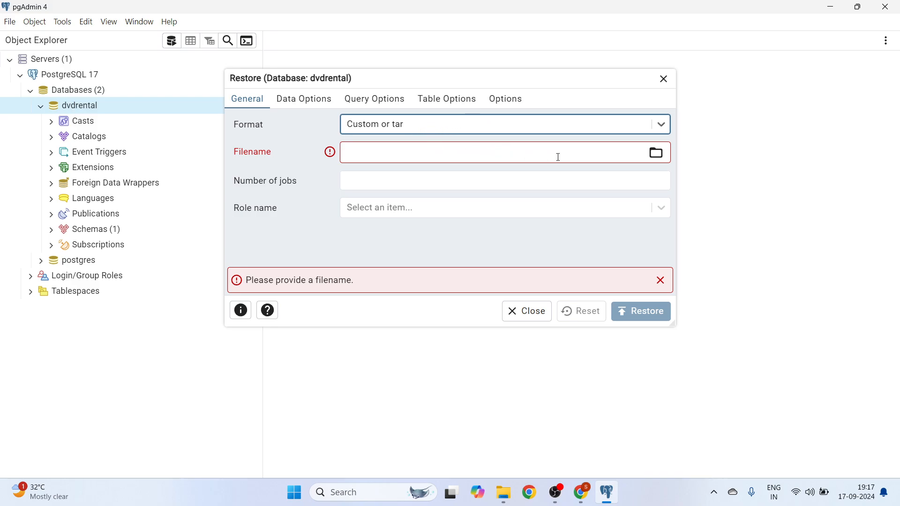
pyautogui.click(657, 154)
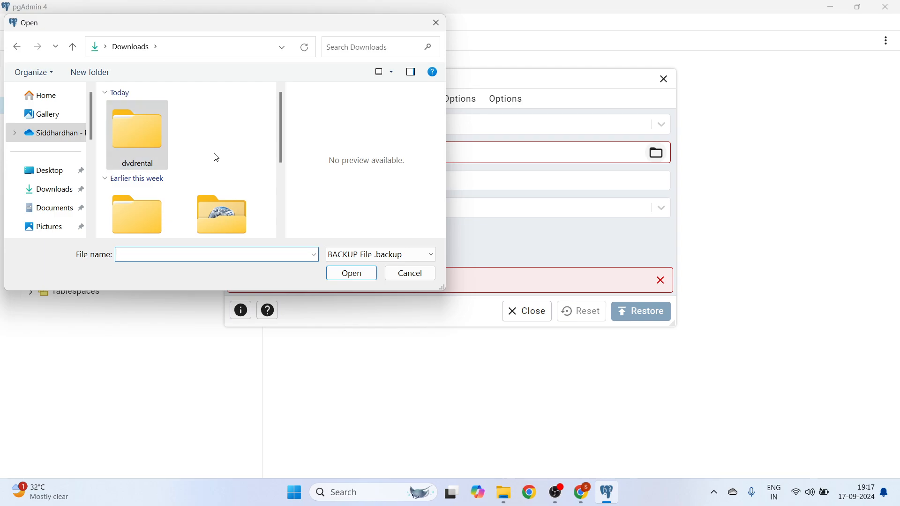
pyautogui.click(409, 257)
pyautogui.click(386, 268)
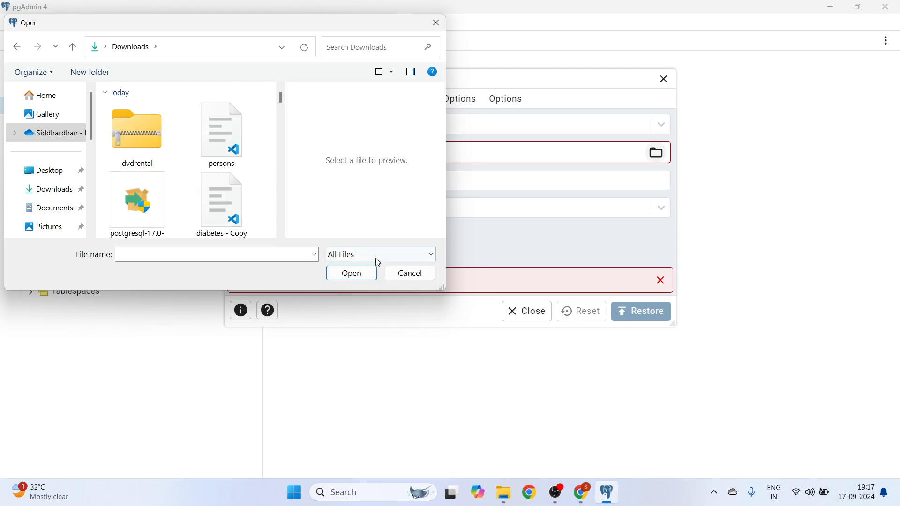
# Choose dvdrental.tar from the Downloads\dvdrental folder as the file to restore from.
pyautogui.scroll(-2, 224, 155)
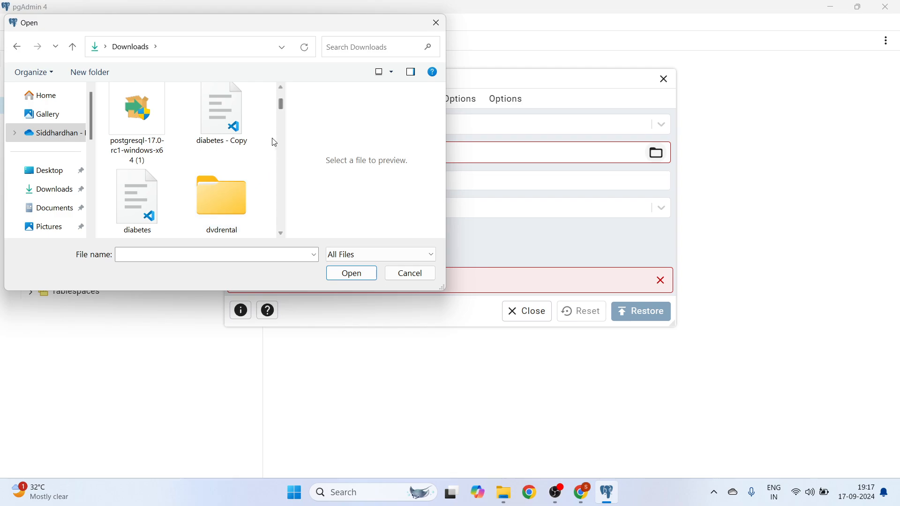
pyautogui.scroll(3, 244, 169)
pyautogui.scroll(-3, 258, 142)
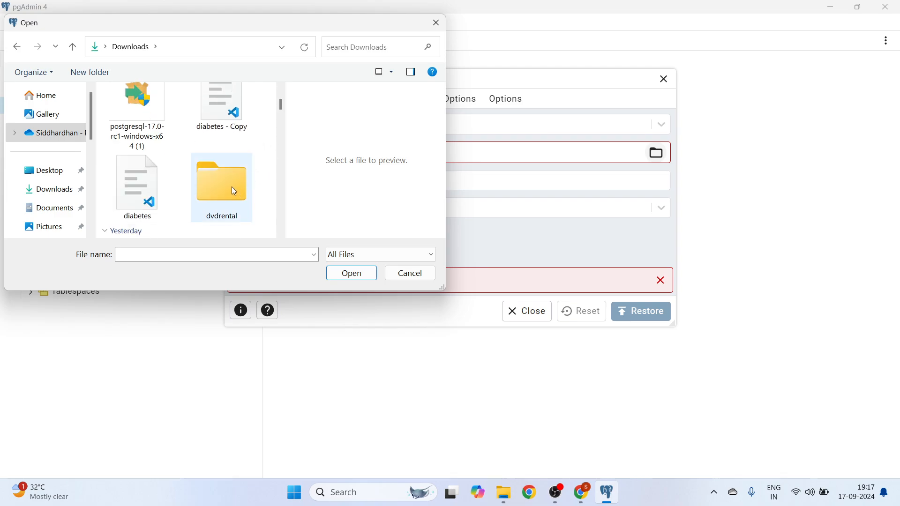
pyautogui.doubleClick(233, 188)
pyautogui.click(145, 128)
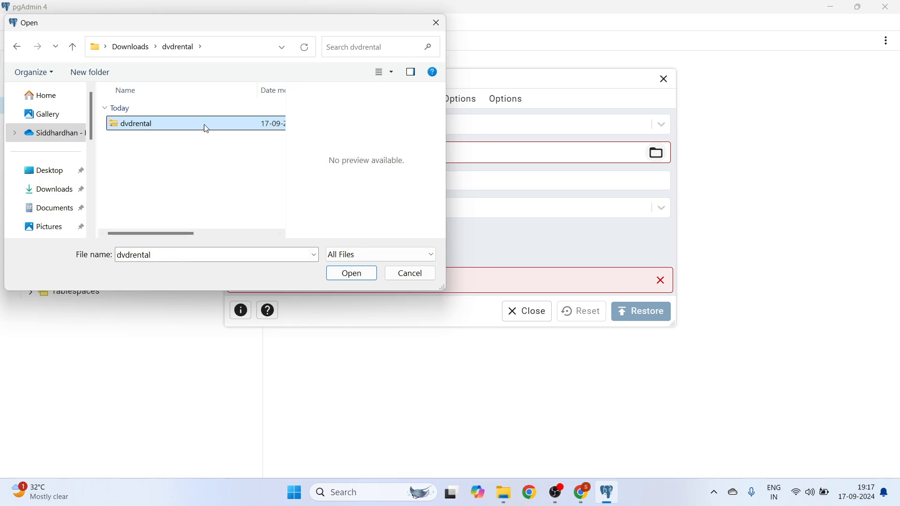
pyautogui.click(359, 277)
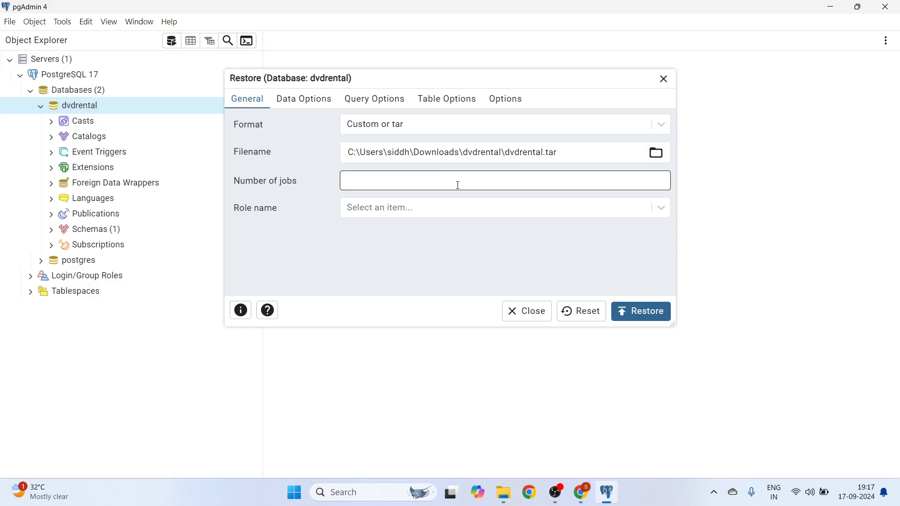
# Run the restore of the dvdrental database from the chosen backup file, refresh the server's Databases list and dismiss the remaining notification.
pyautogui.click(643, 312)
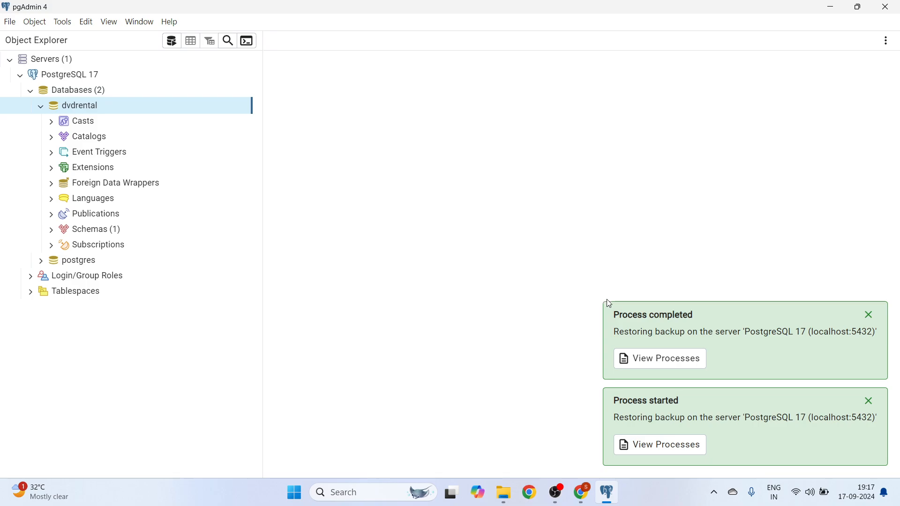
pyautogui.click(124, 95)
pyautogui.rightClick(125, 98)
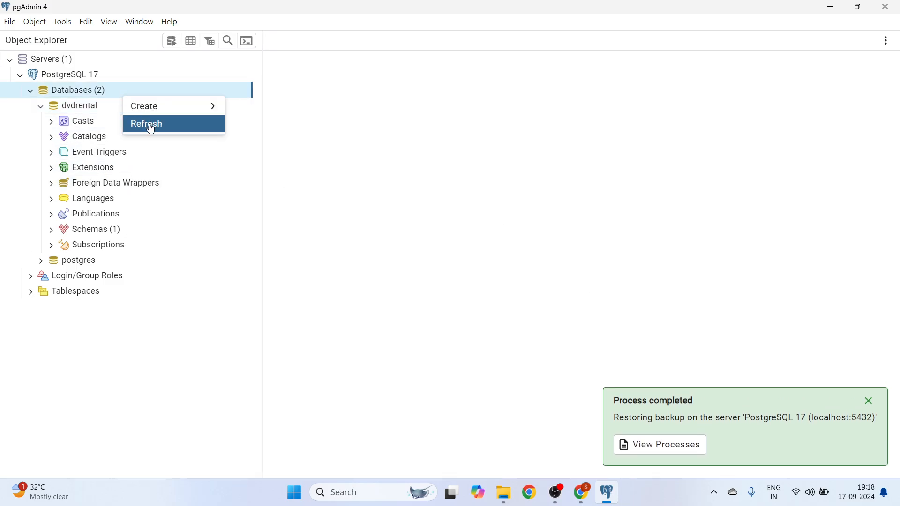
pyautogui.click(149, 127)
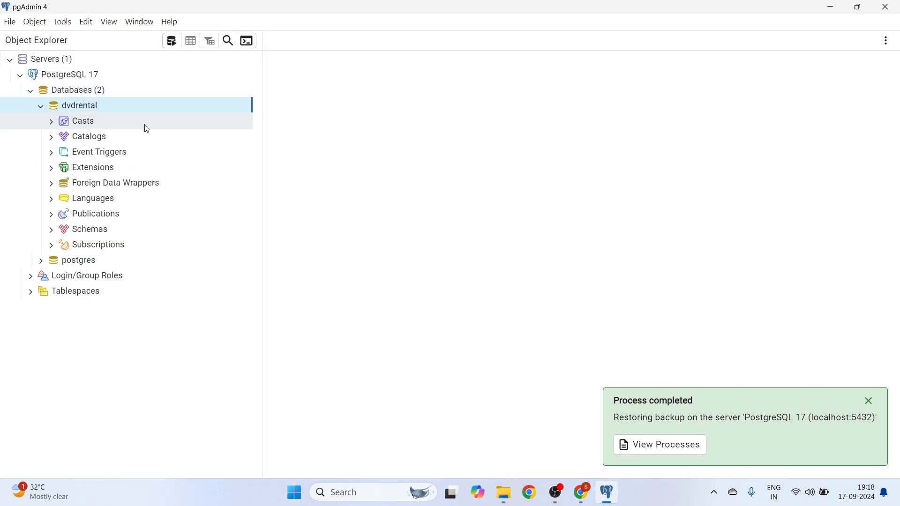
pyautogui.click(869, 399)
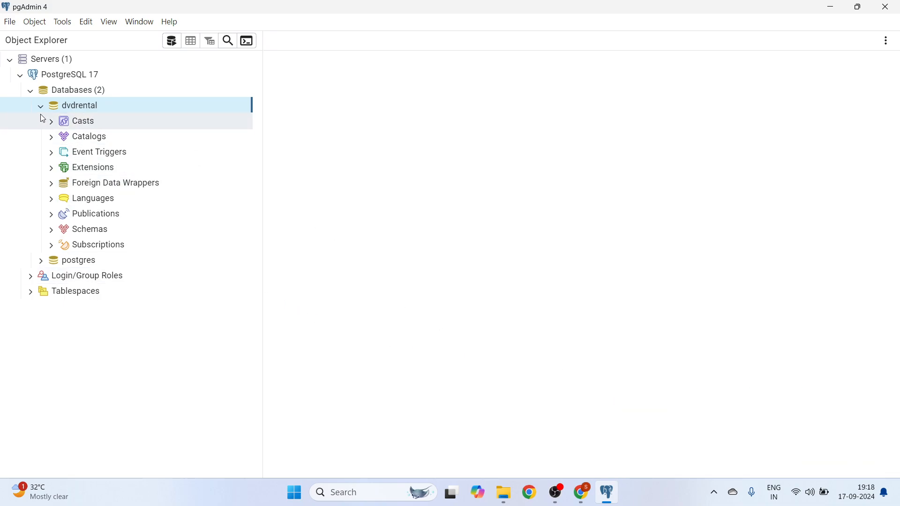
# Expand the dvdrental database's public schema down to Tables to check the restored tables.
pyautogui.click(52, 231)
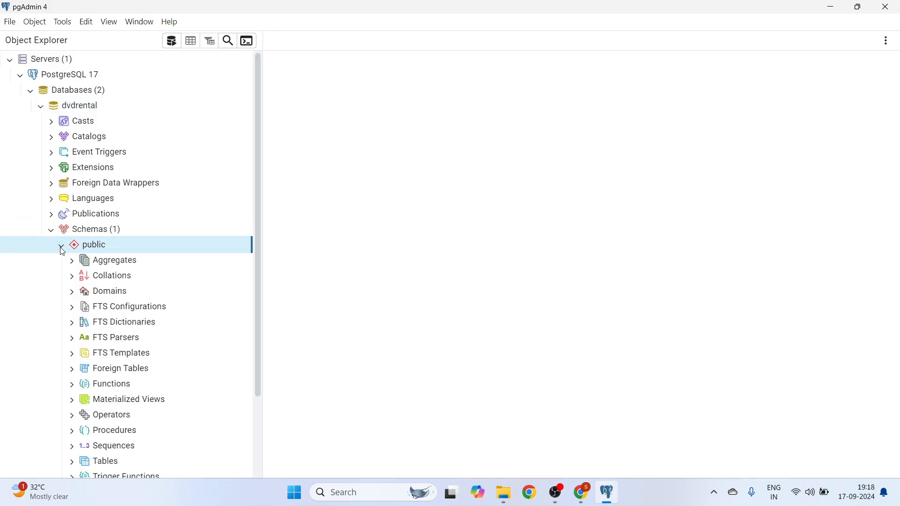
pyautogui.scroll(-3, 63, 230)
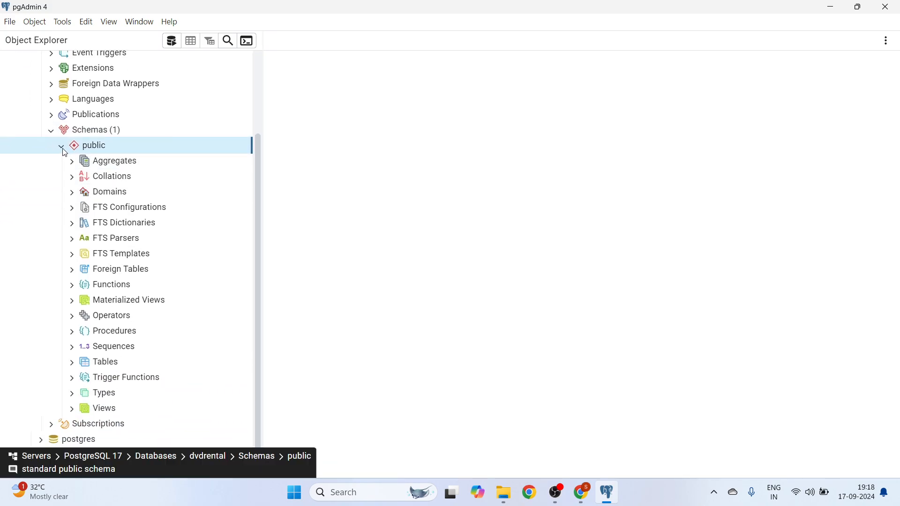
pyautogui.rightClick(98, 131)
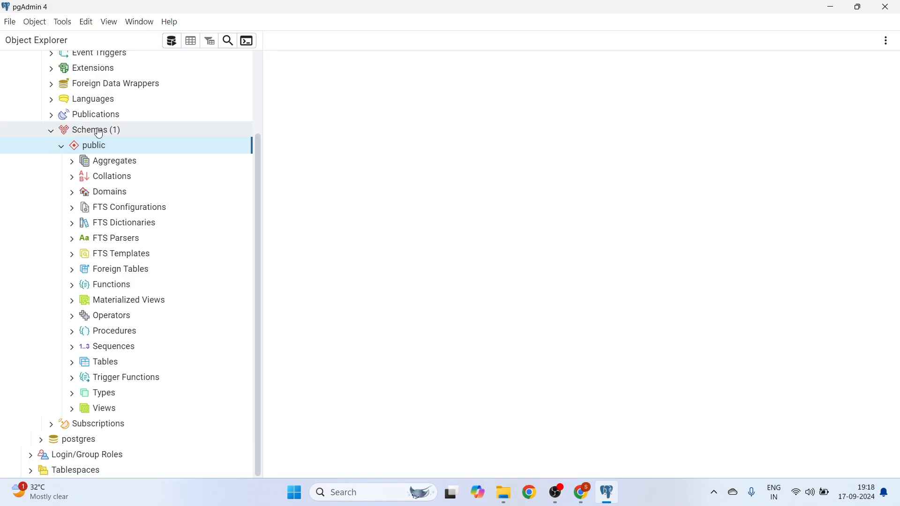
pyautogui.click(364, 217)
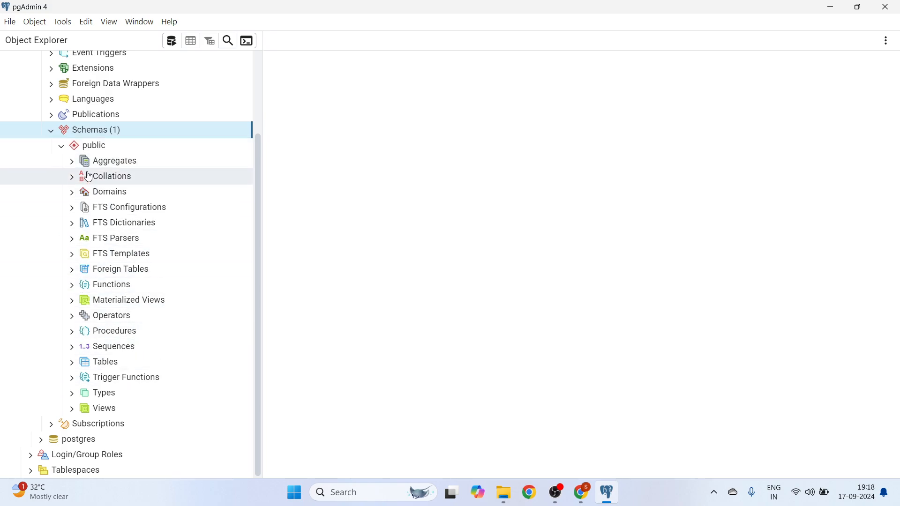
pyautogui.scroll(3, 90, 174)
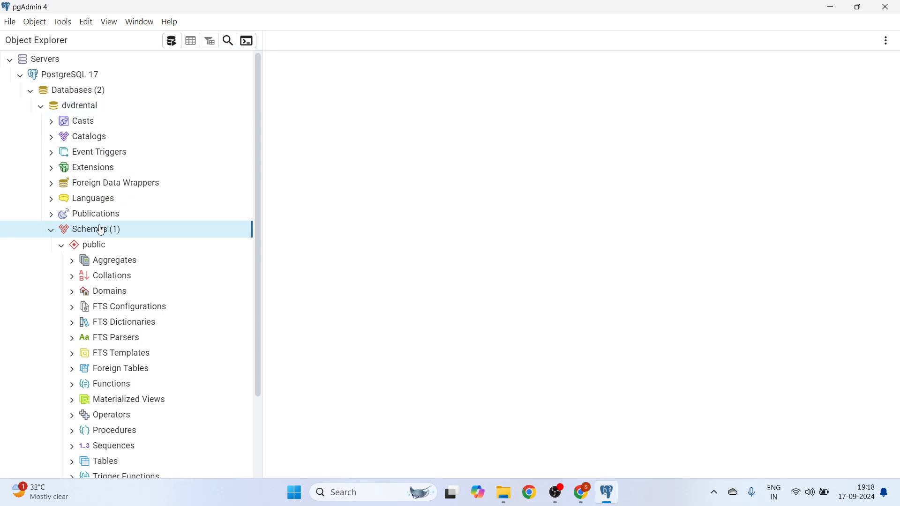
pyautogui.scroll(-3, 83, 234)
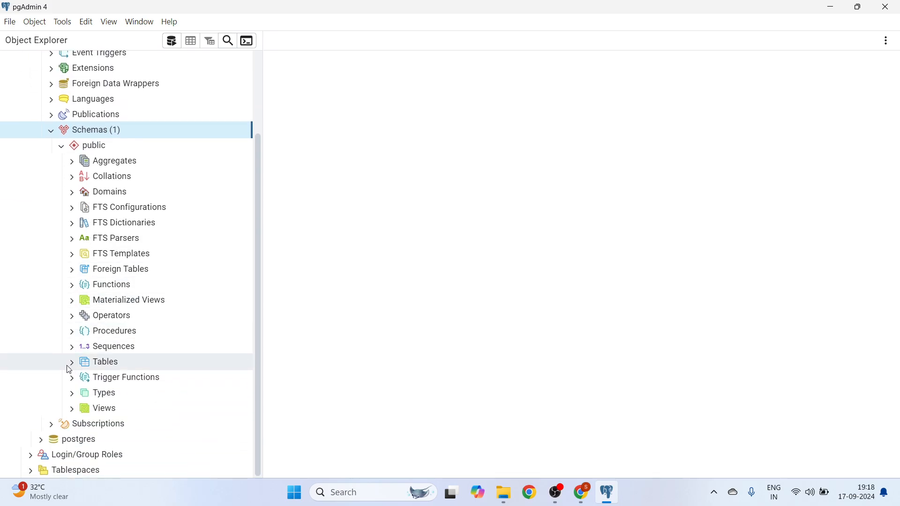
pyautogui.scroll(-3, 72, 365)
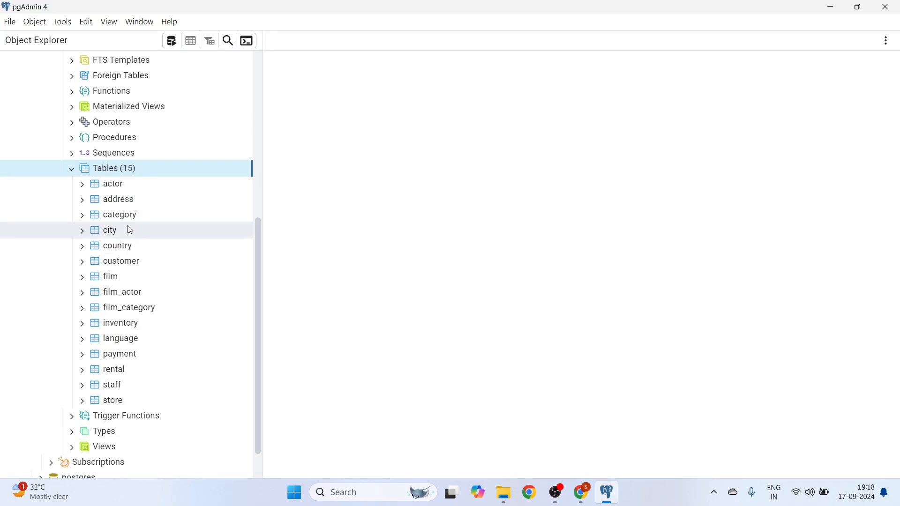
# View the first 100 rows of the actor table and look through the data.
pyautogui.click(124, 189)
pyautogui.rightClick(124, 190)
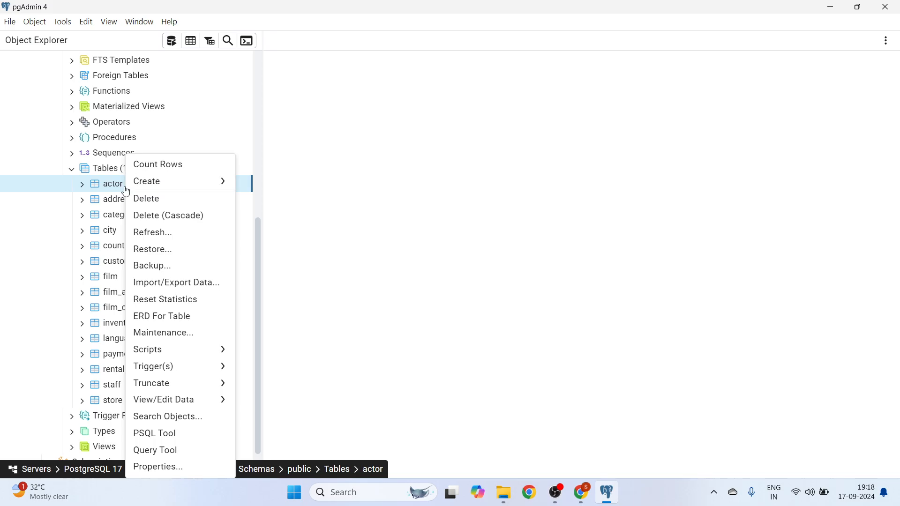
pyautogui.moveTo(209, 403)
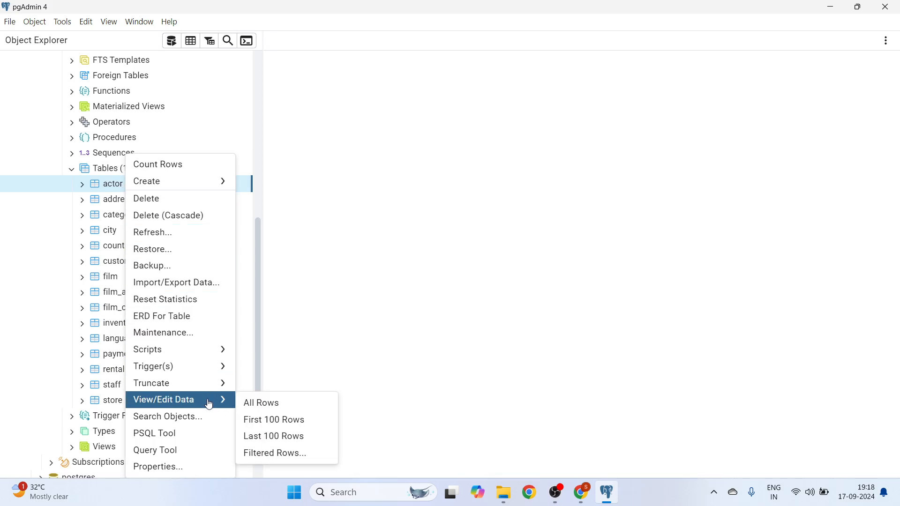
pyautogui.click(273, 422)
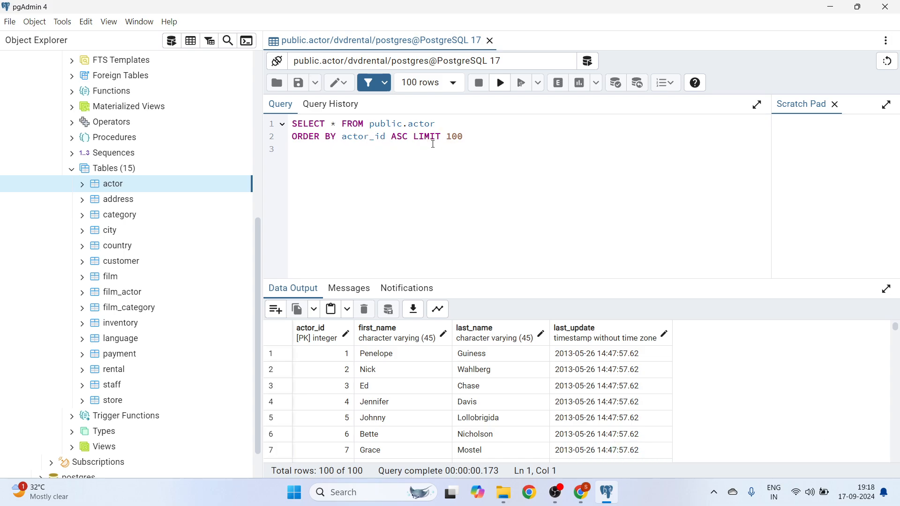
pyautogui.scroll(-20, 526, 364)
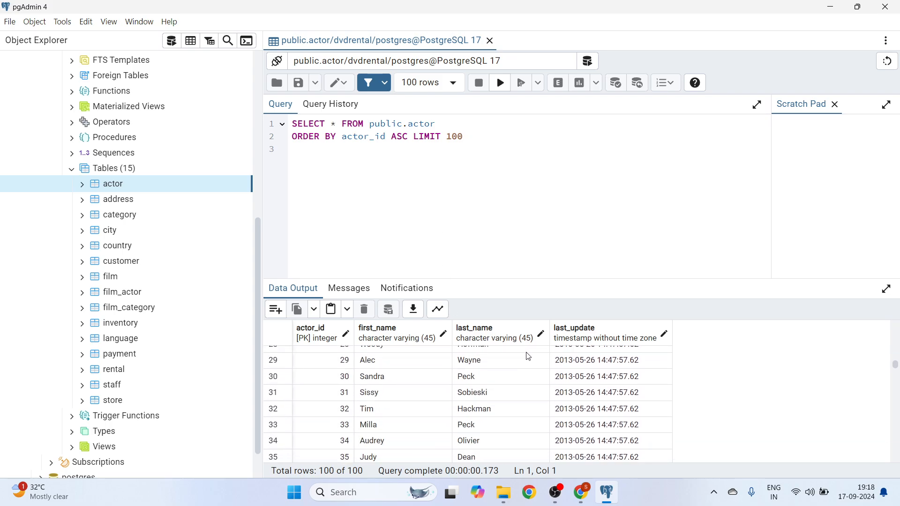
pyautogui.scroll(20, 527, 364)
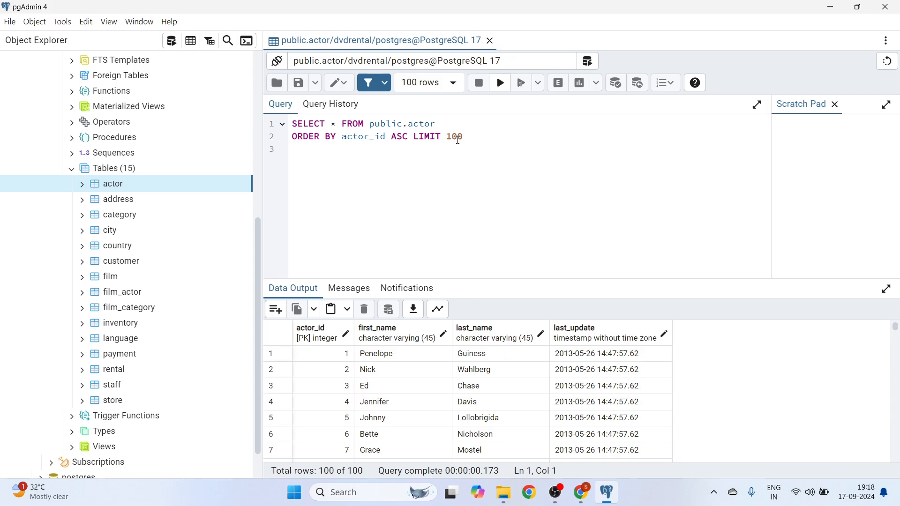
# Open a new Query Tool on the dvdrental database, run "select * from actor" and browse the returned rows.
pyautogui.click(174, 46)
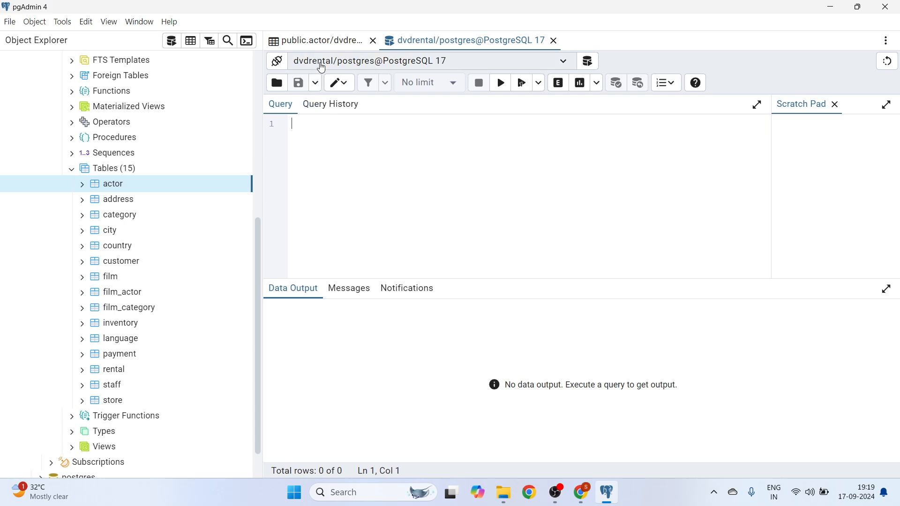
pyautogui.write('select')
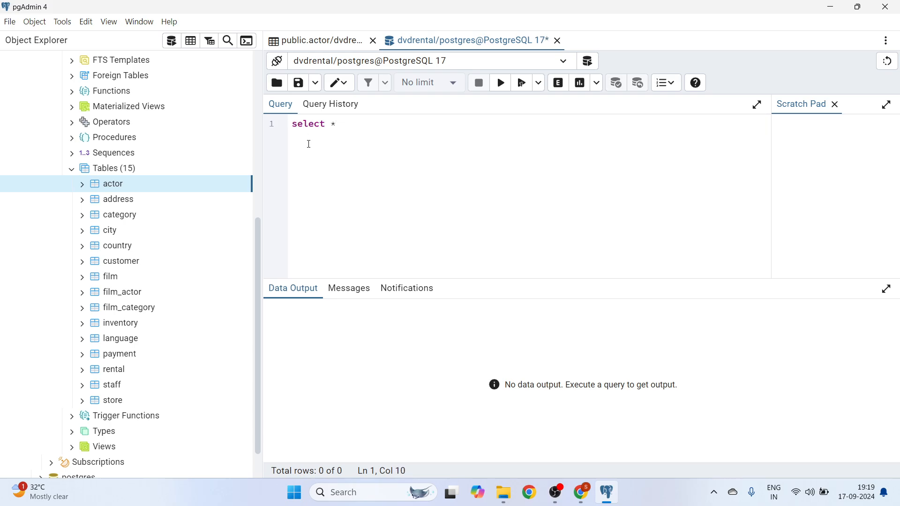
pyautogui.write(' * from actor')
pyautogui.hotkey('ctrl', 'a')
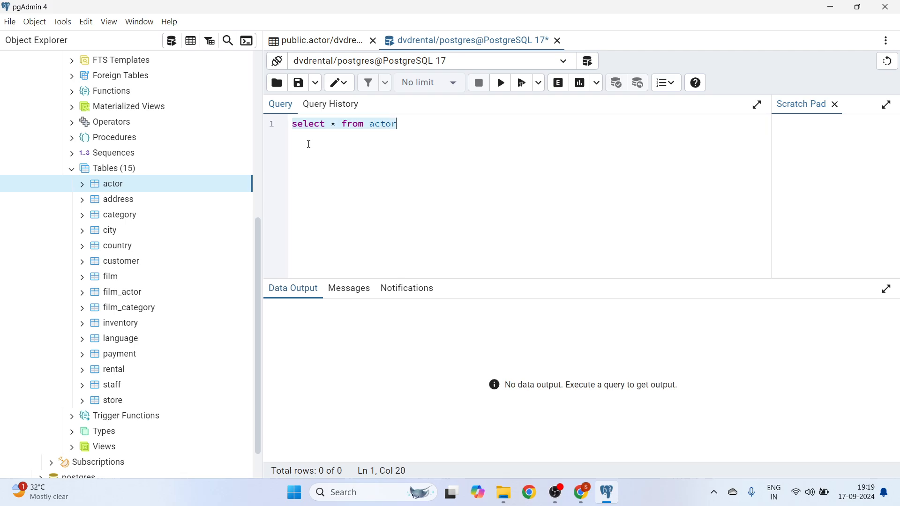
pyautogui.click(501, 83)
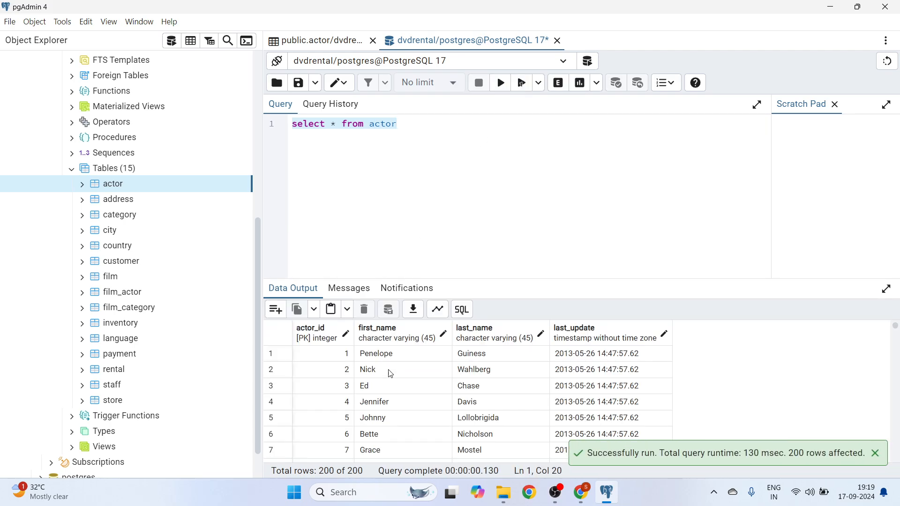
pyautogui.scroll(-3, 366, 388)
pyautogui.scroll(-2, 366, 388)
pyautogui.scroll(1, 357, 383)
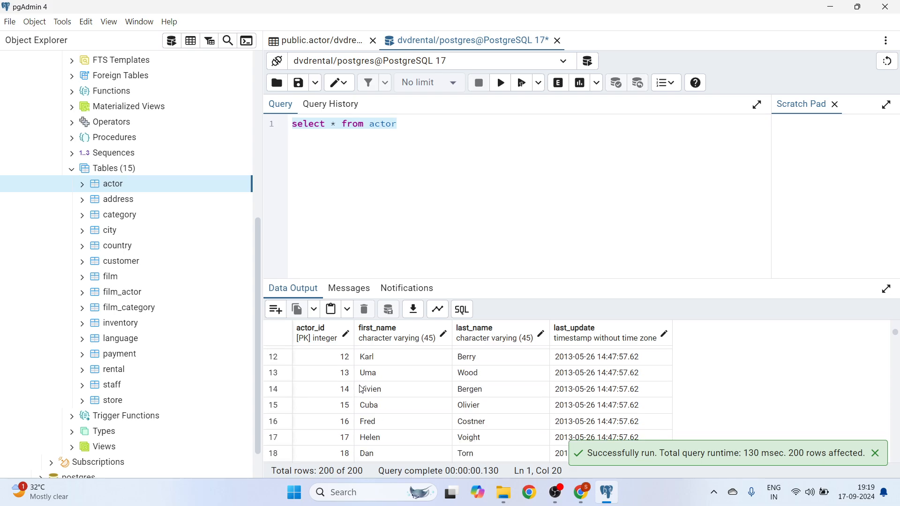
pyautogui.scroll(-2, 357, 387)
pyautogui.scroll(6, 357, 388)
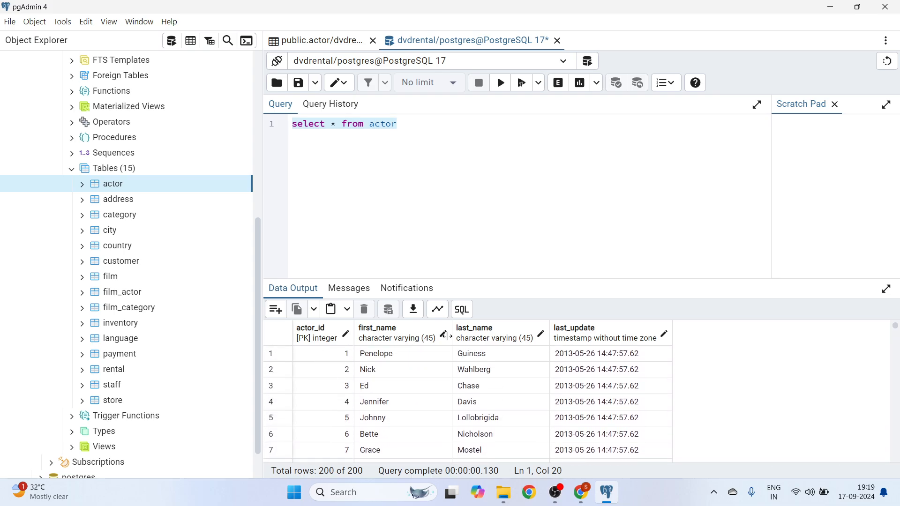
# Change the query to "select count(*) from actor" and run it.
pyautogui.click(412, 134)
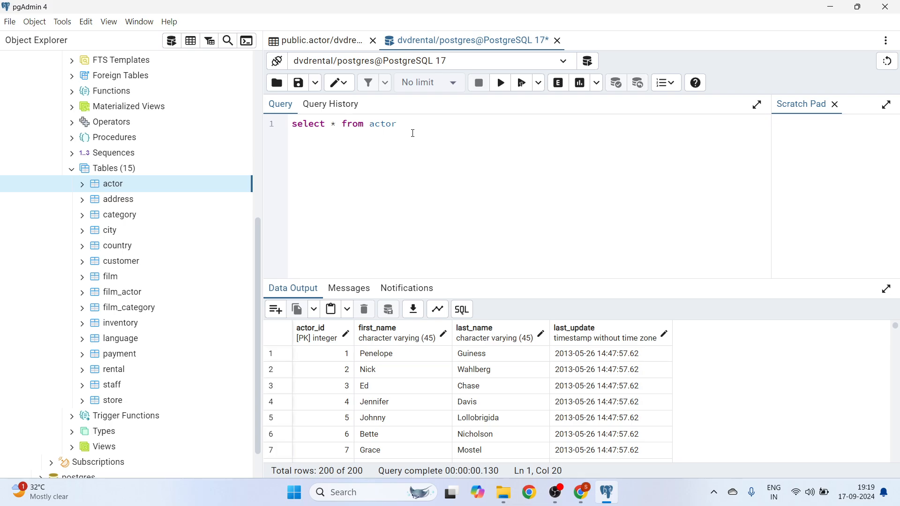
pyautogui.write('count(*)')
pyautogui.click(412, 134)
pyautogui.click(500, 84)
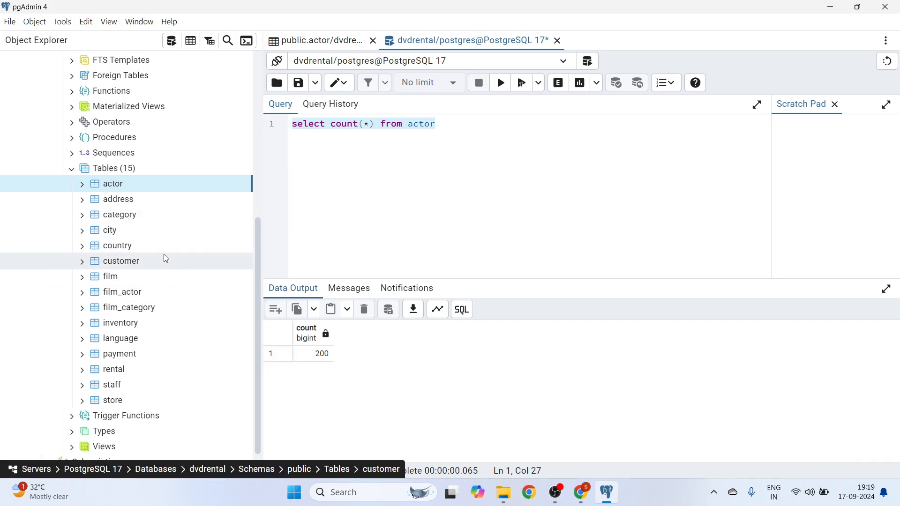
pyautogui.scroll(3, 164, 255)
pyautogui.scroll(10, 162, 258)
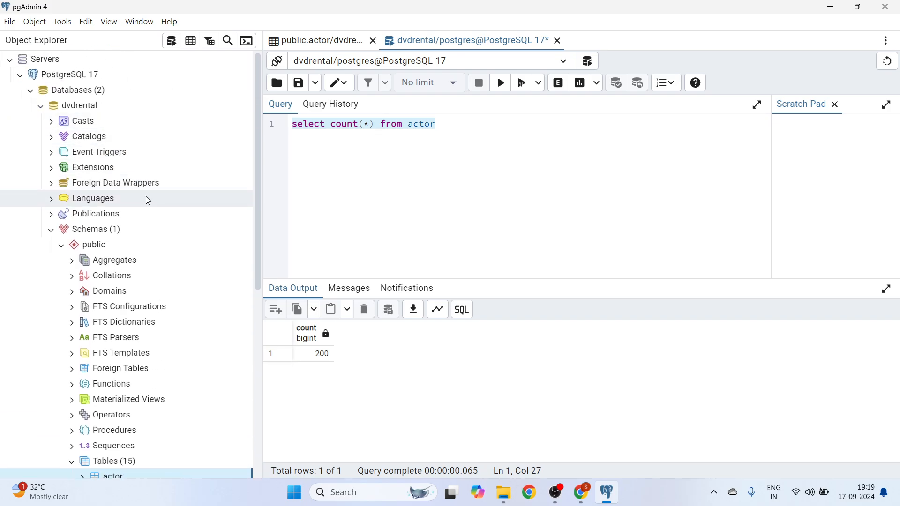
pyautogui.scroll(-13, 150, 220)
pyautogui.scroll(-2, 162, 258)
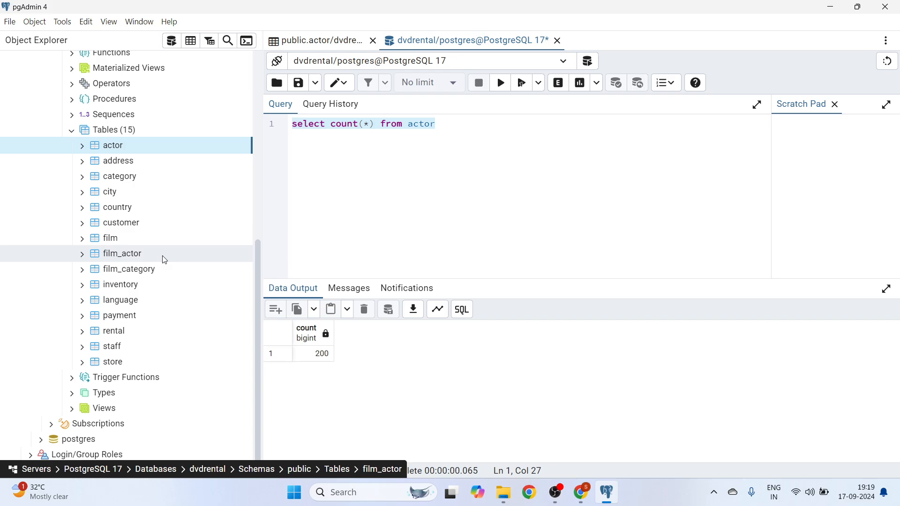
pyautogui.click(477, 133)
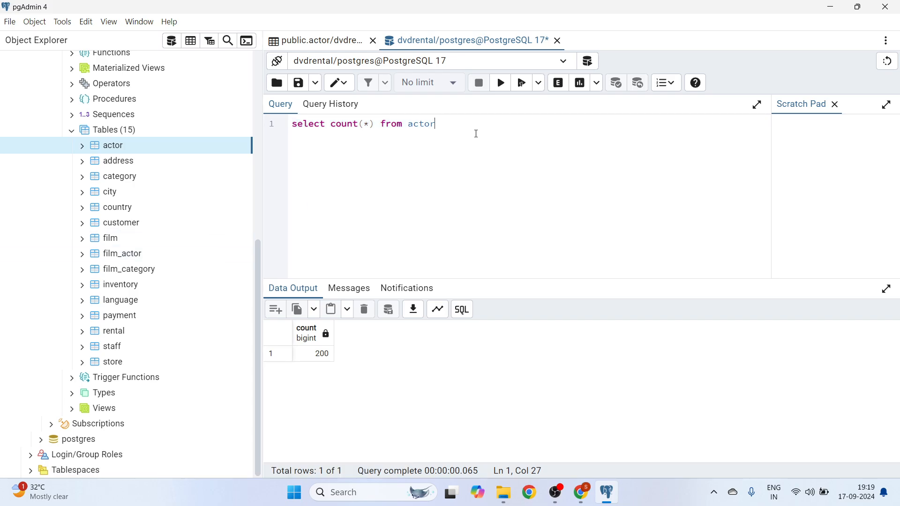